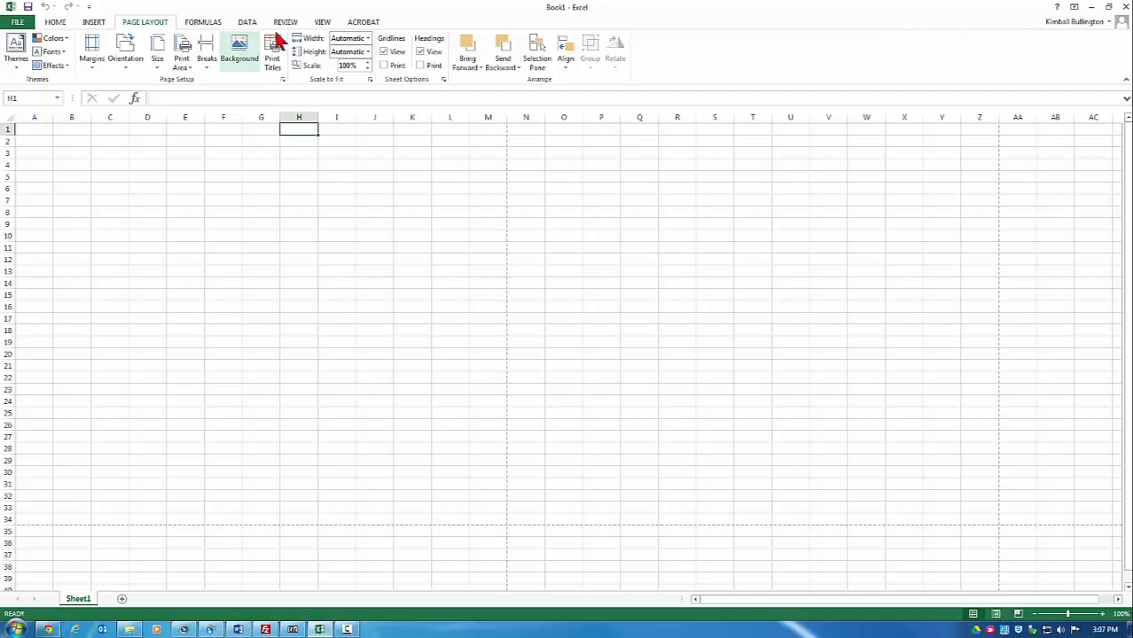
Step: Switch the blank worksheet to Page Layout view from the View tab
left_click(318, 22)
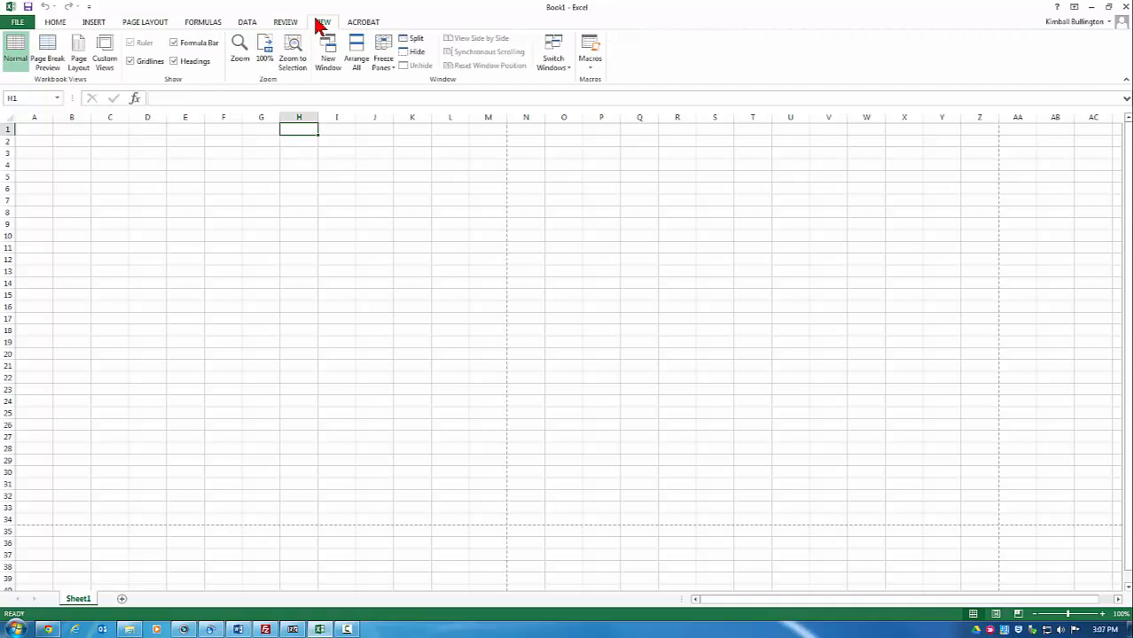
left_click(85, 62)
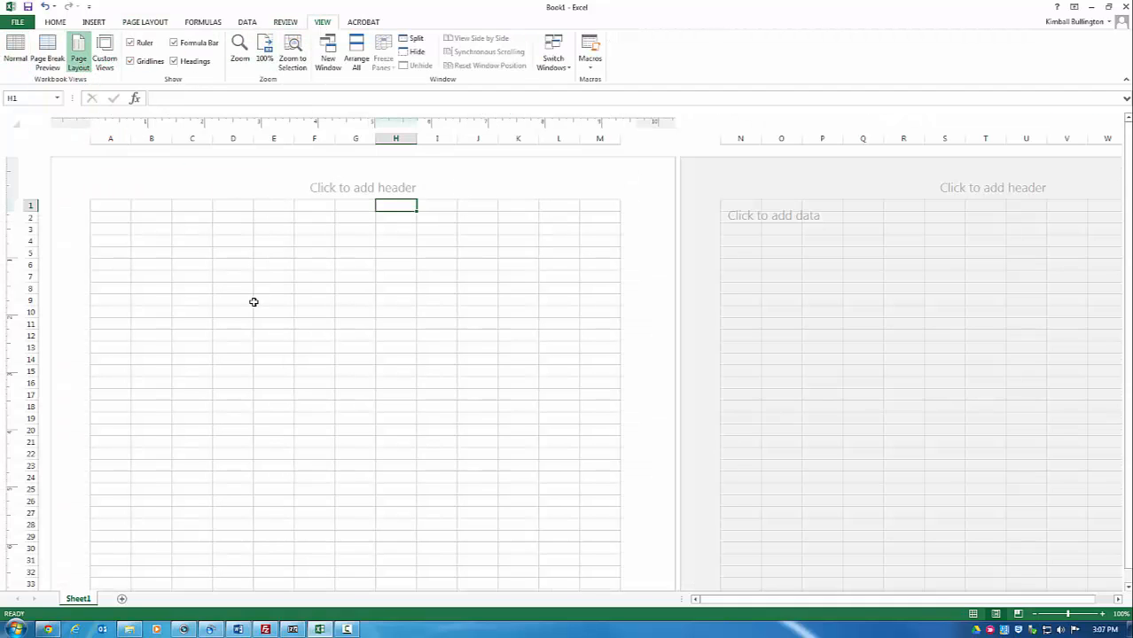
Step: Draw a horizontal arrow line across row 12 from column B to column L as the spine
left_click(94, 23)
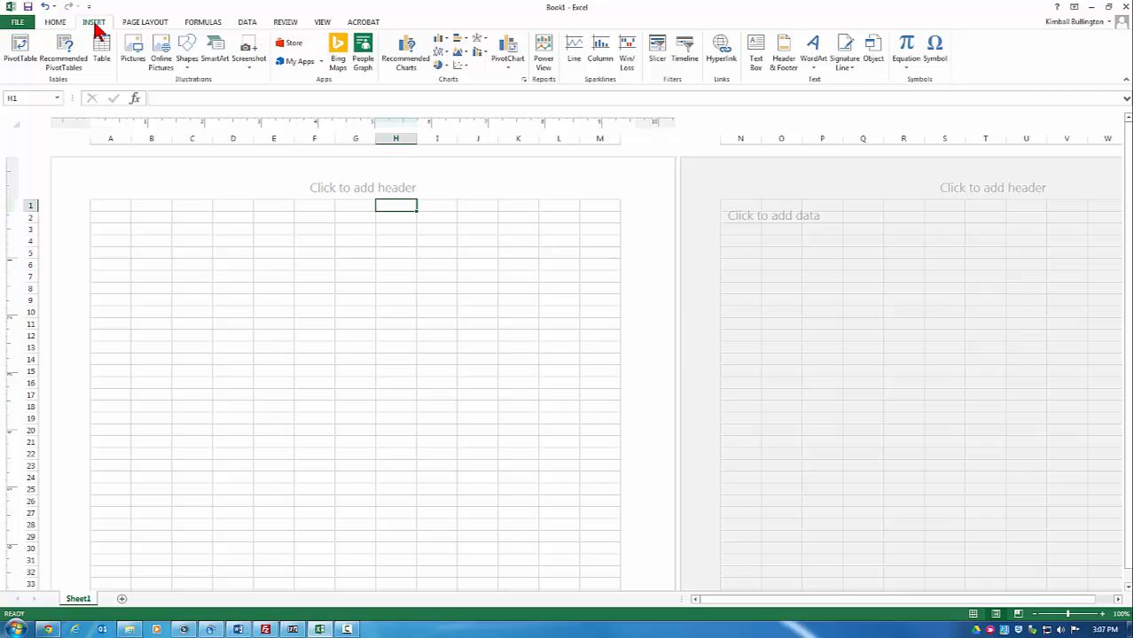
left_click(186, 52)
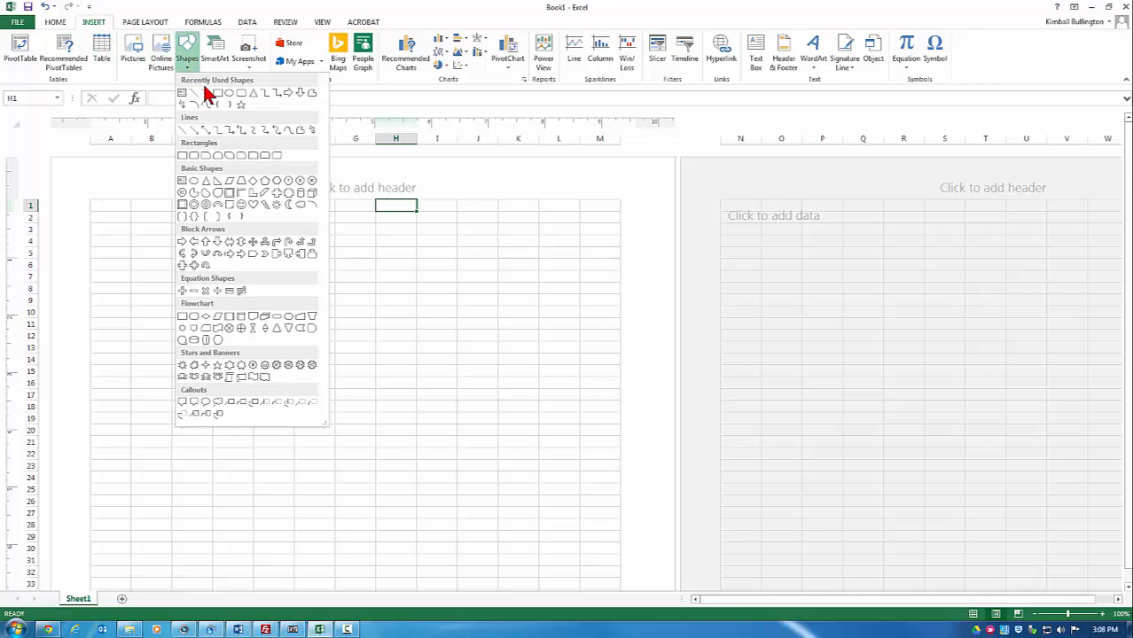
left_click(206, 92)
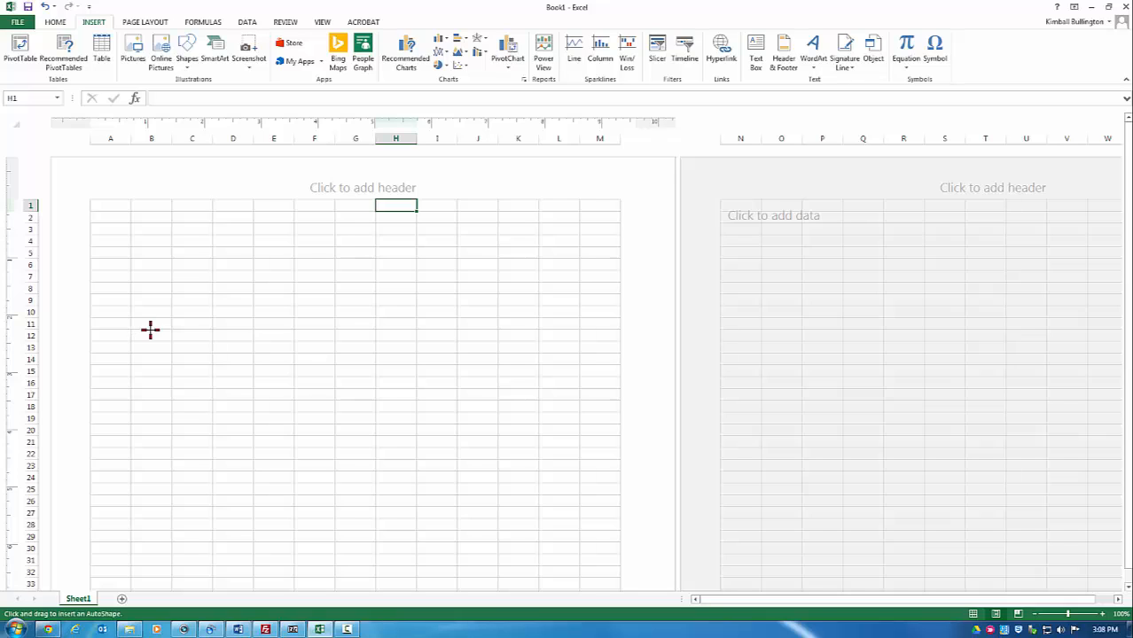
left_click_drag(150, 330, 541, 328)
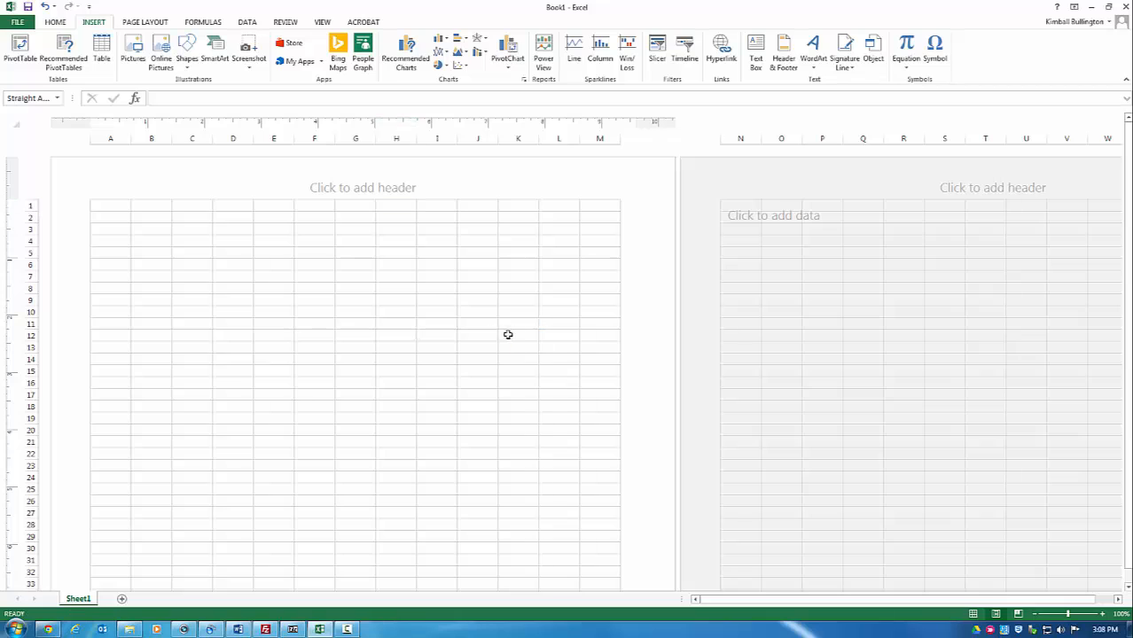
Step: Format the spine arrow as a solid black line 3 pt wide
right_click(494, 329)
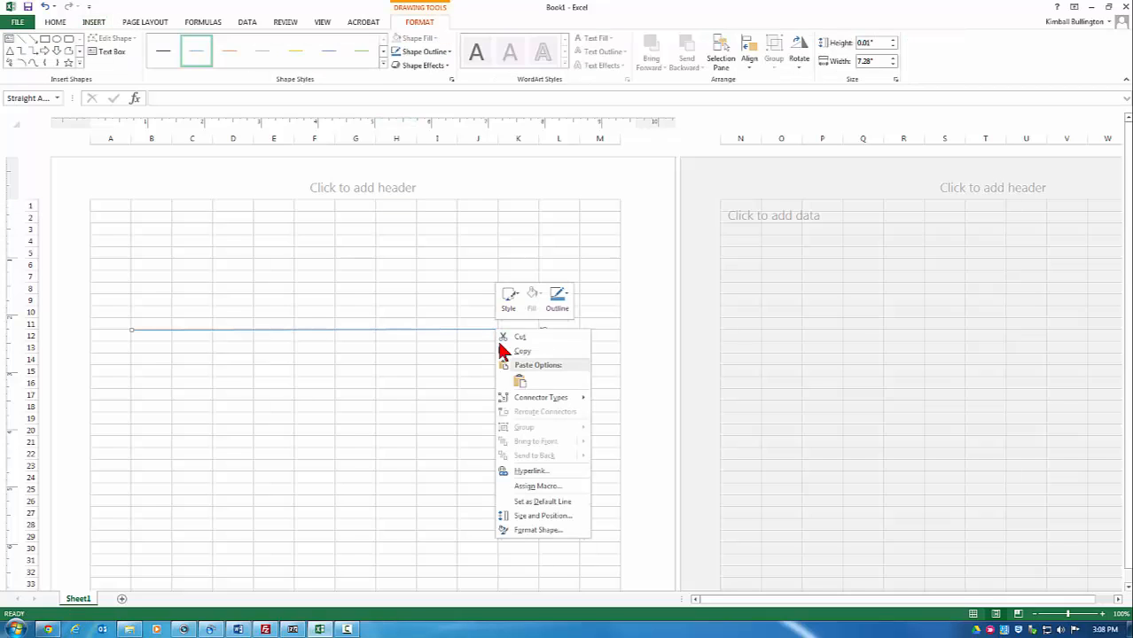
left_click(531, 533)
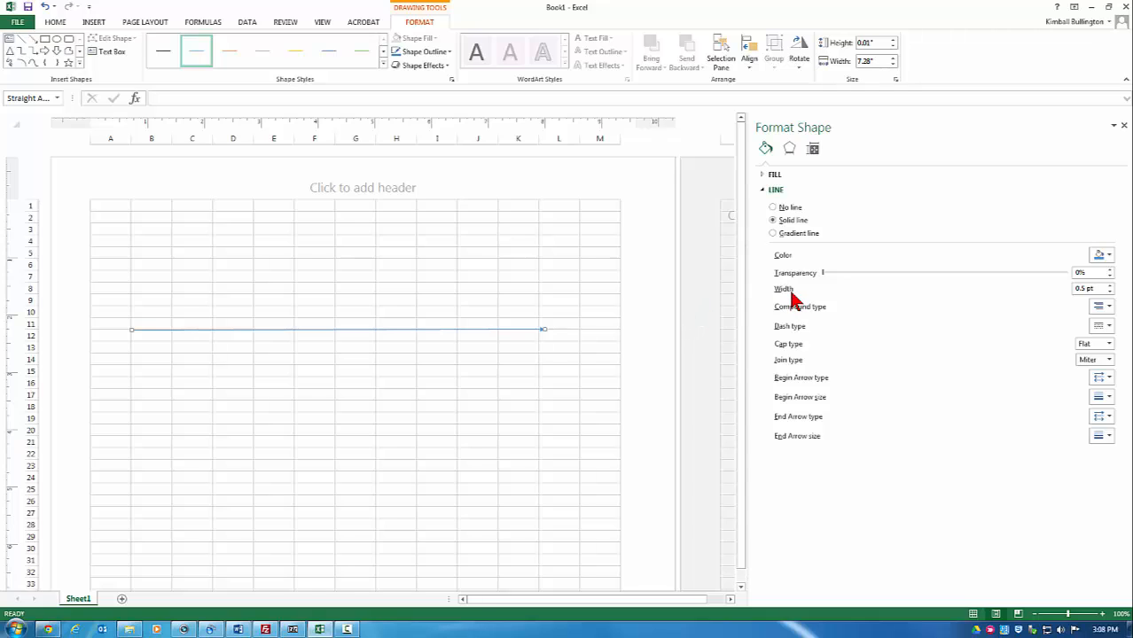
left_click(1109, 285)
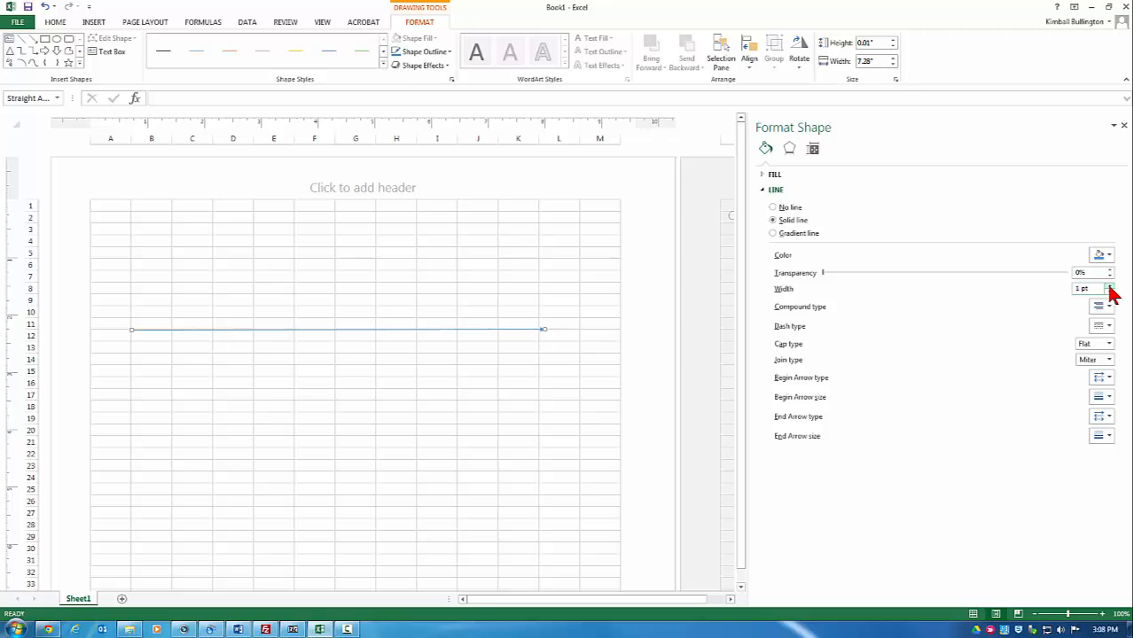
left_click(1110, 286)
left_click(1109, 286)
left_click(1109, 285)
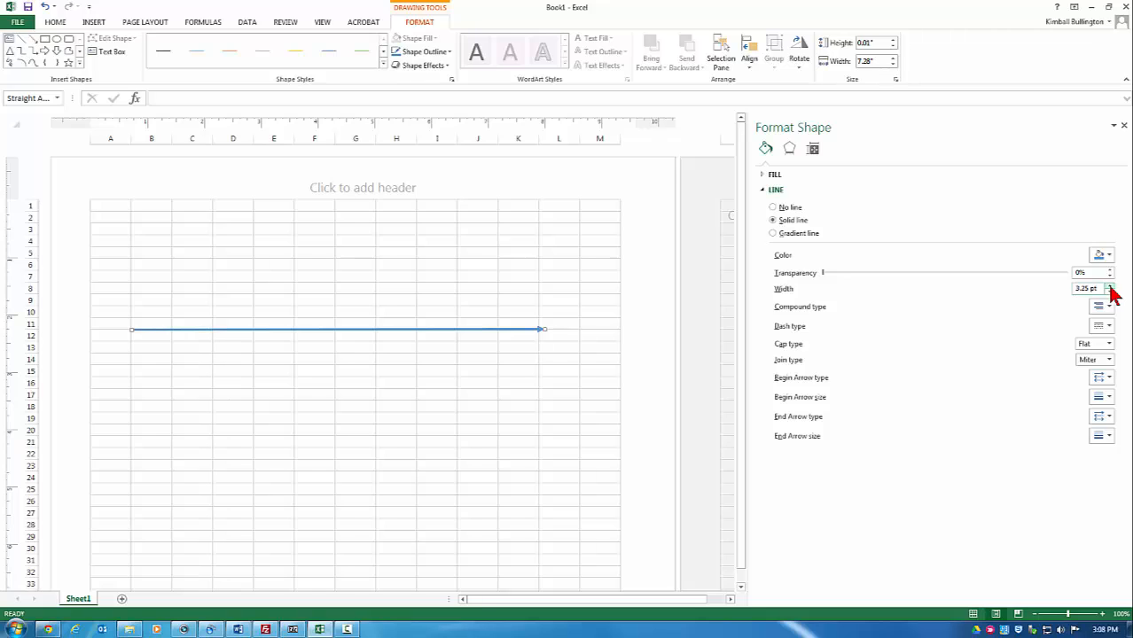
left_click(1109, 287)
left_click(1102, 257)
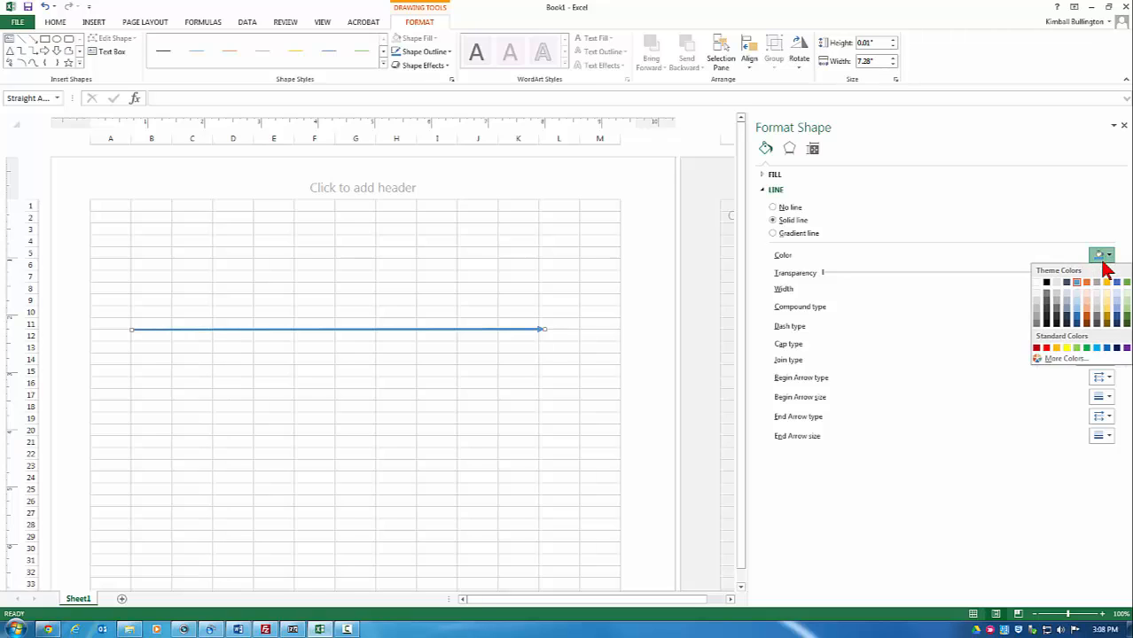
left_click(1046, 282)
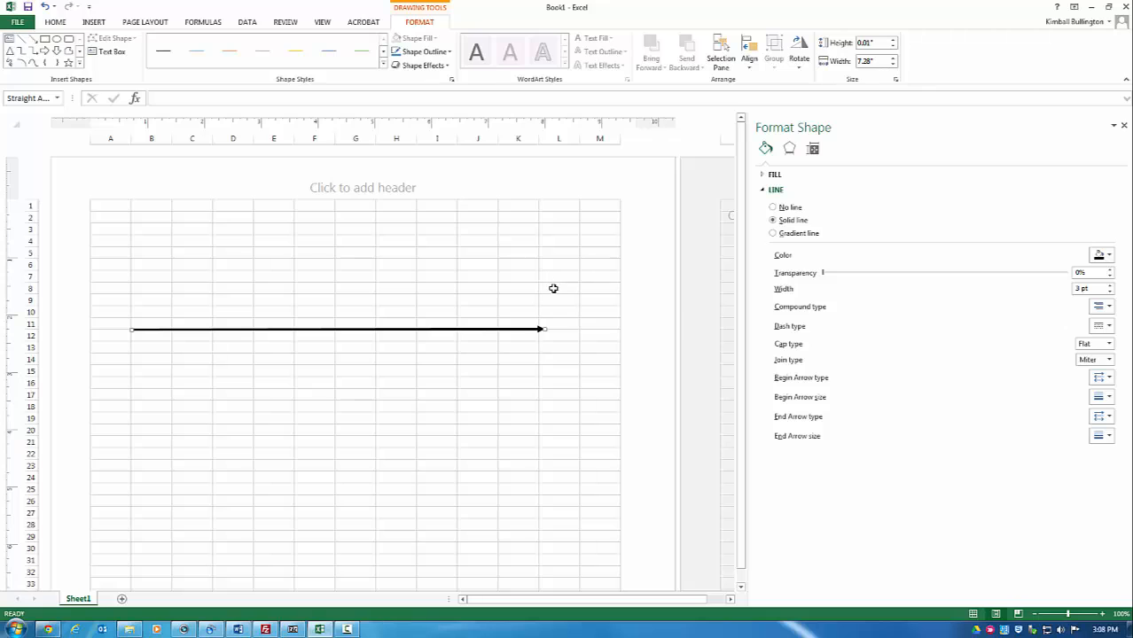
left_click(93, 22)
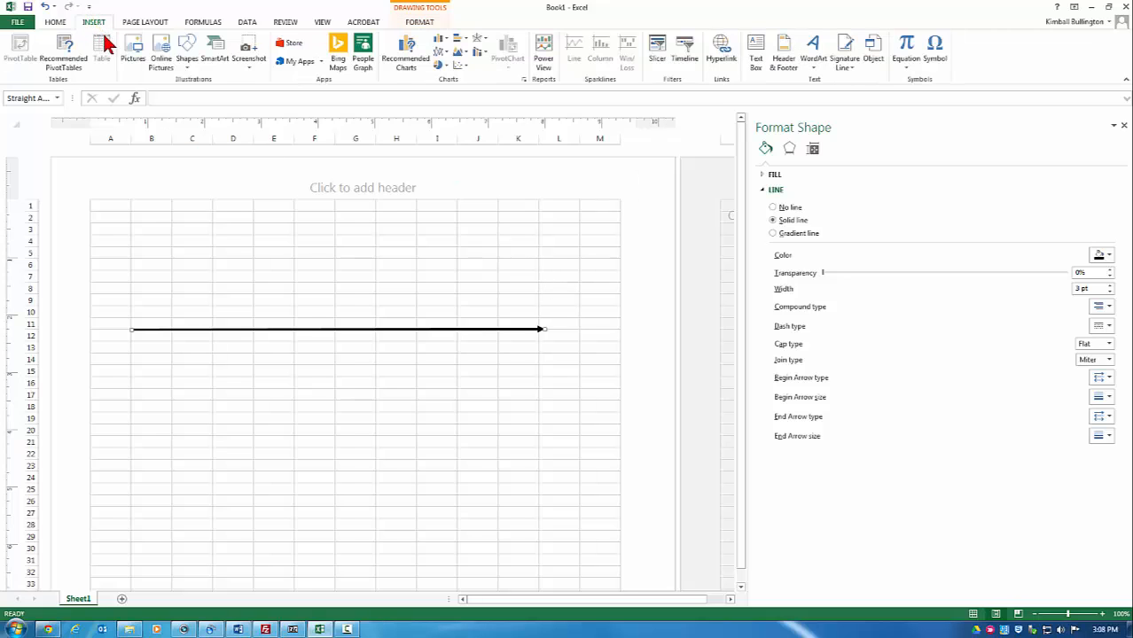
Step: Draw a straight diagonal line from cell H2 down-right to the spine near column K
left_click(194, 65)
left_click(210, 93)
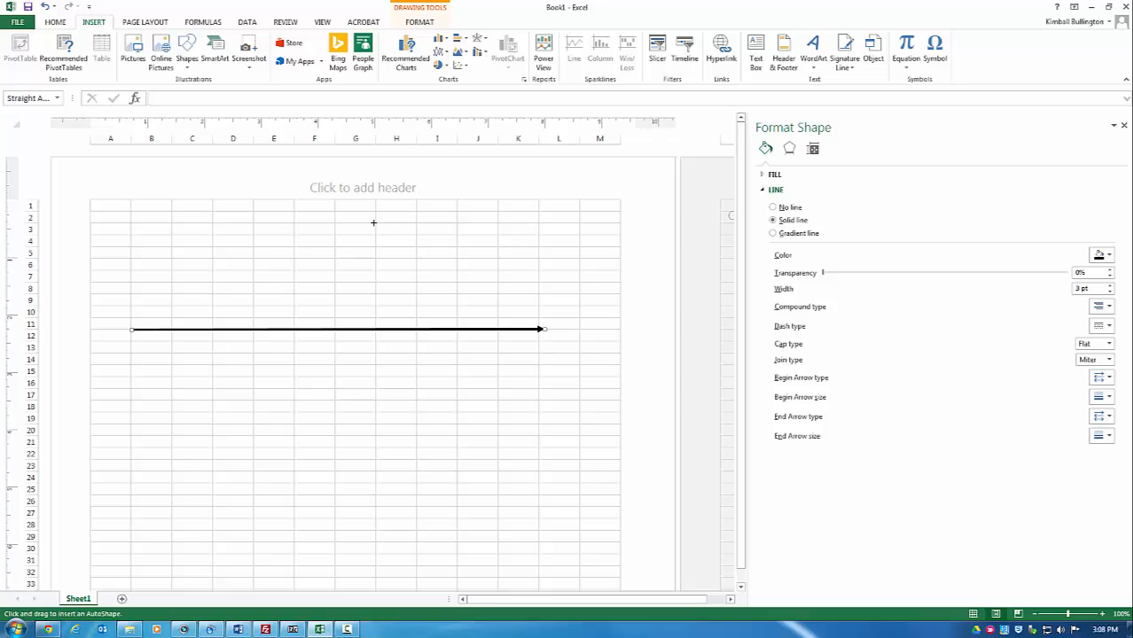
mouse_move(376, 222)
left_mouse_down()
mouse_move(471, 273)
mouse_move(499, 330)
left_mouse_up()
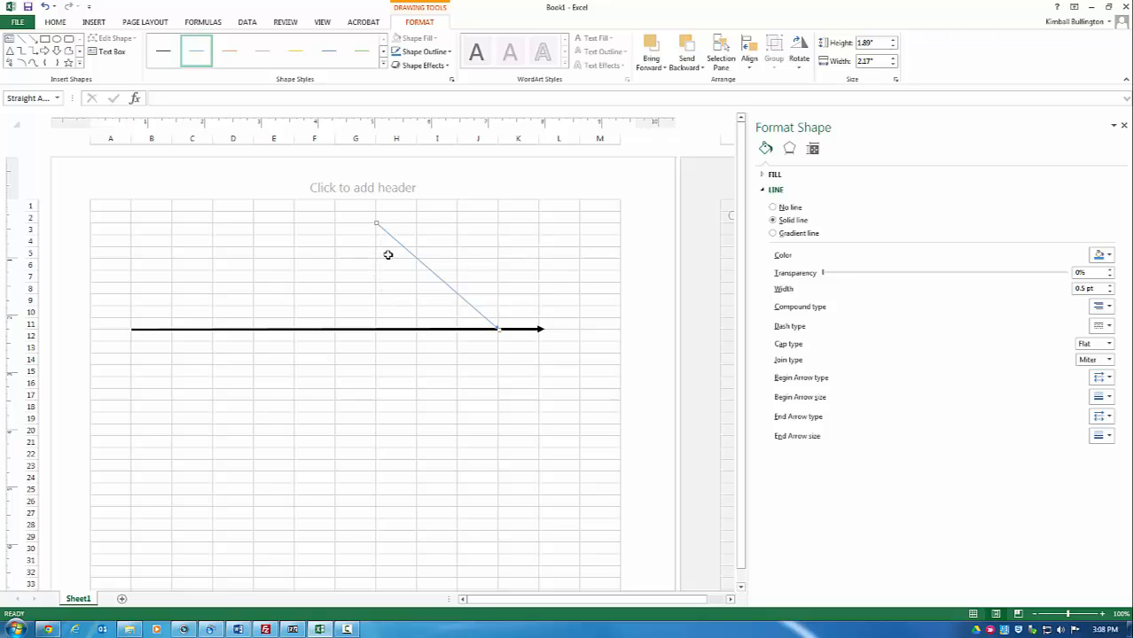
Step: Make the diagonal bone a black 2.5 pt line and copy it
right_click(458, 296)
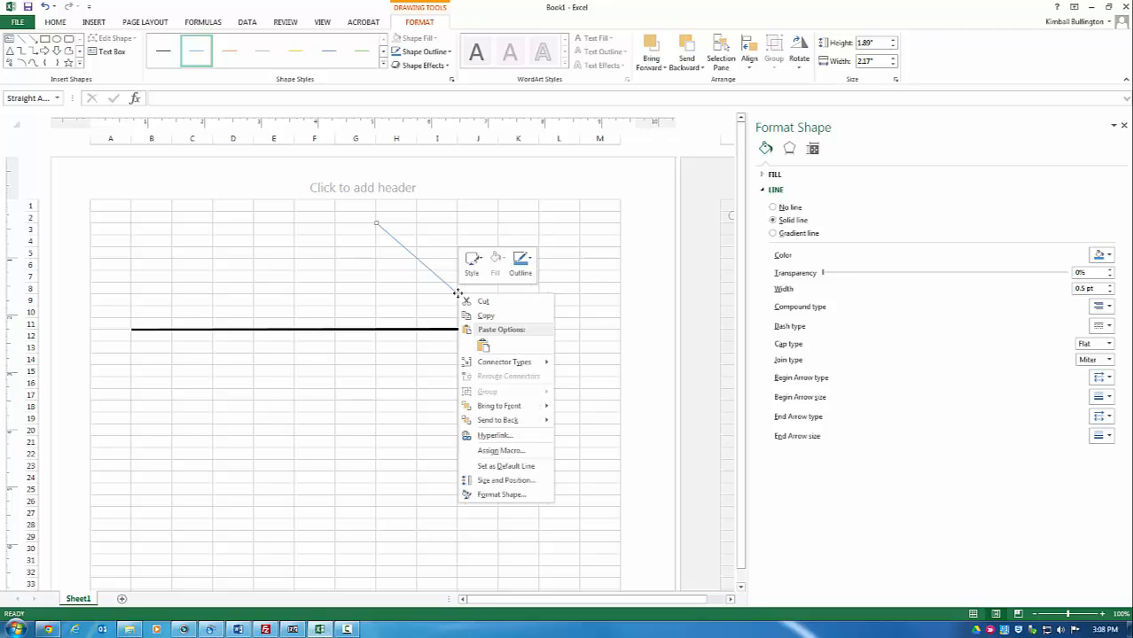
left_click(493, 497)
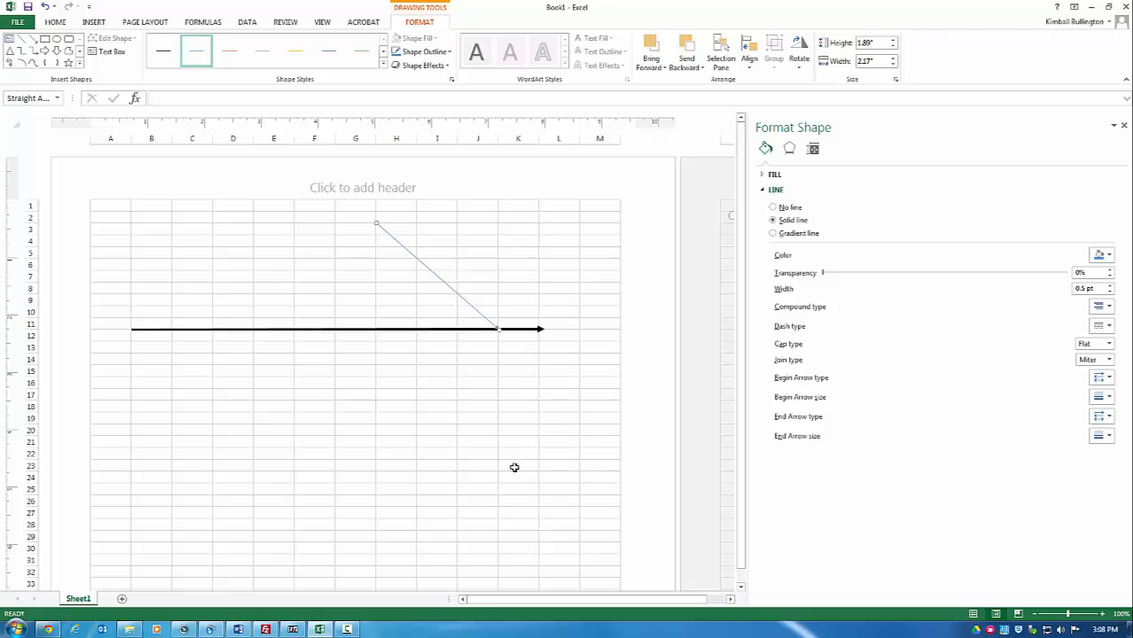
left_click(1109, 285)
left_click(1109, 286)
left_click(1109, 286)
left_click(1109, 285)
left_click(1109, 285)
left_click(1109, 285)
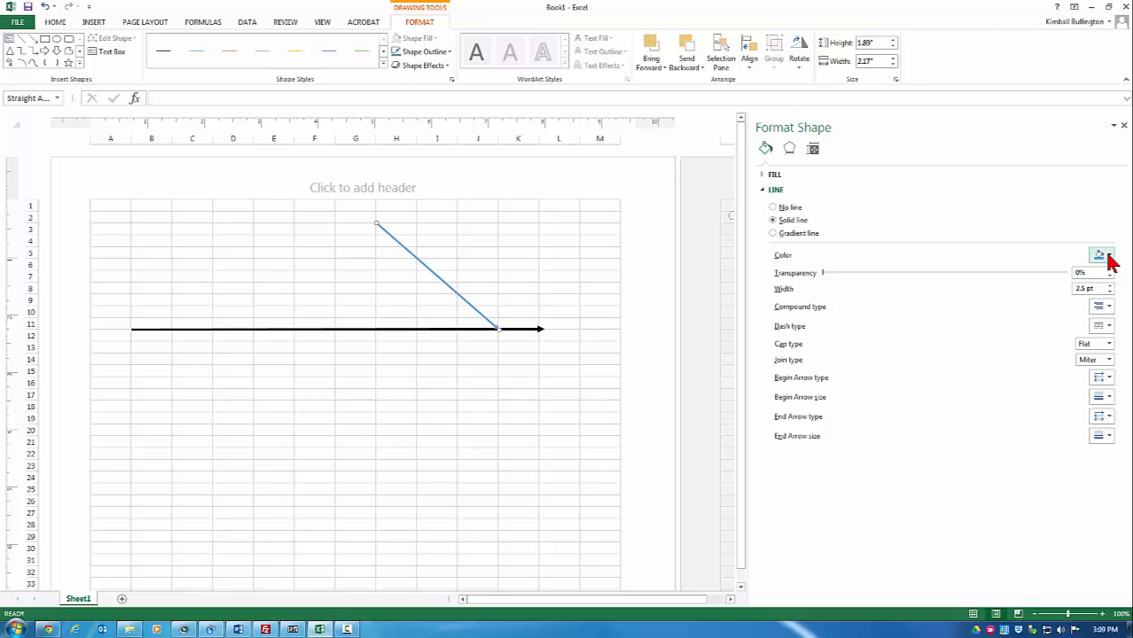
left_click(1108, 256)
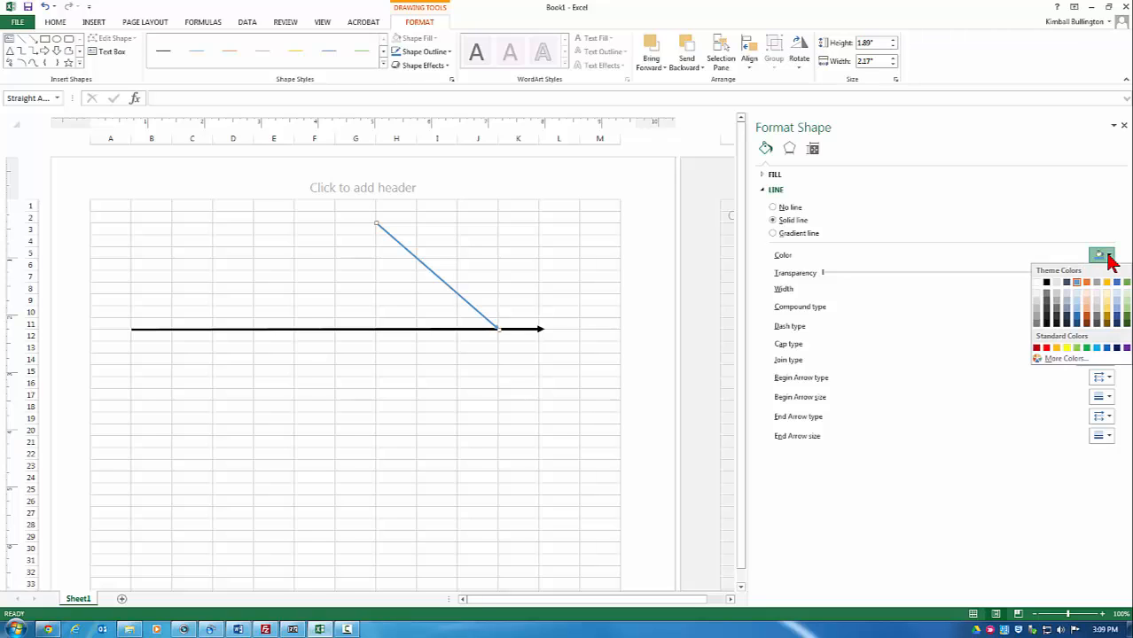
left_click(1046, 281)
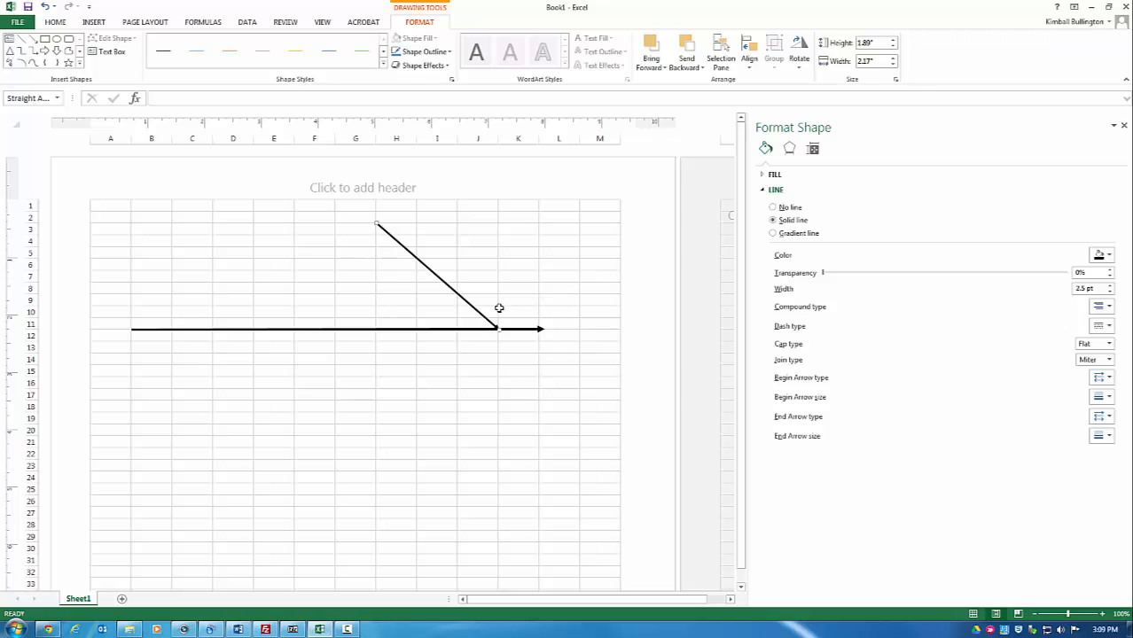
right_click(458, 295)
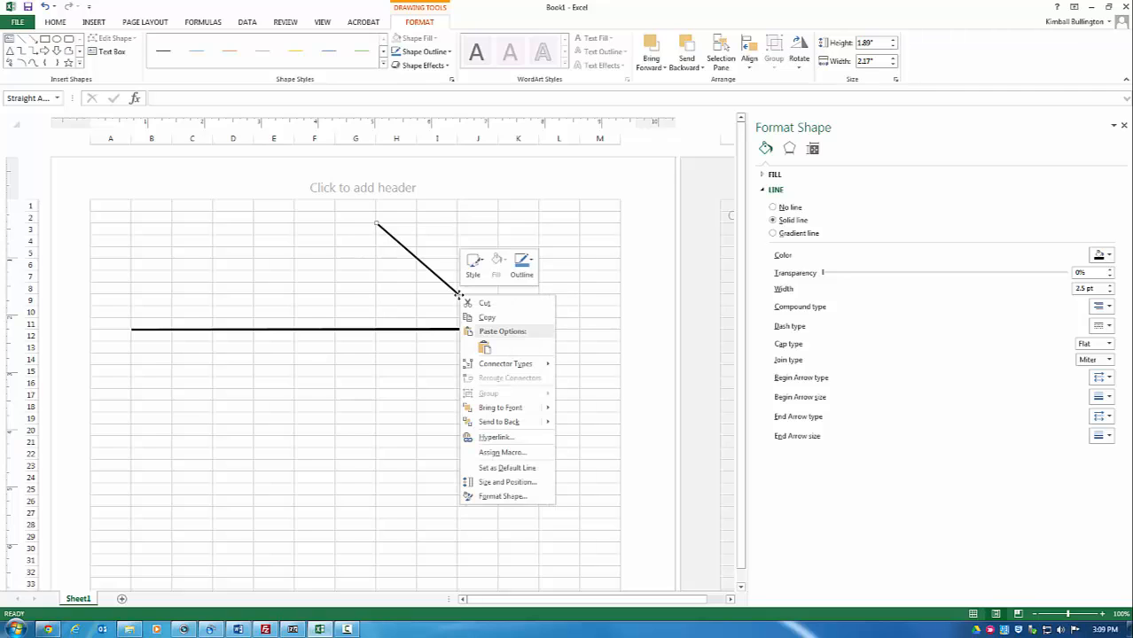
left_click(487, 321)
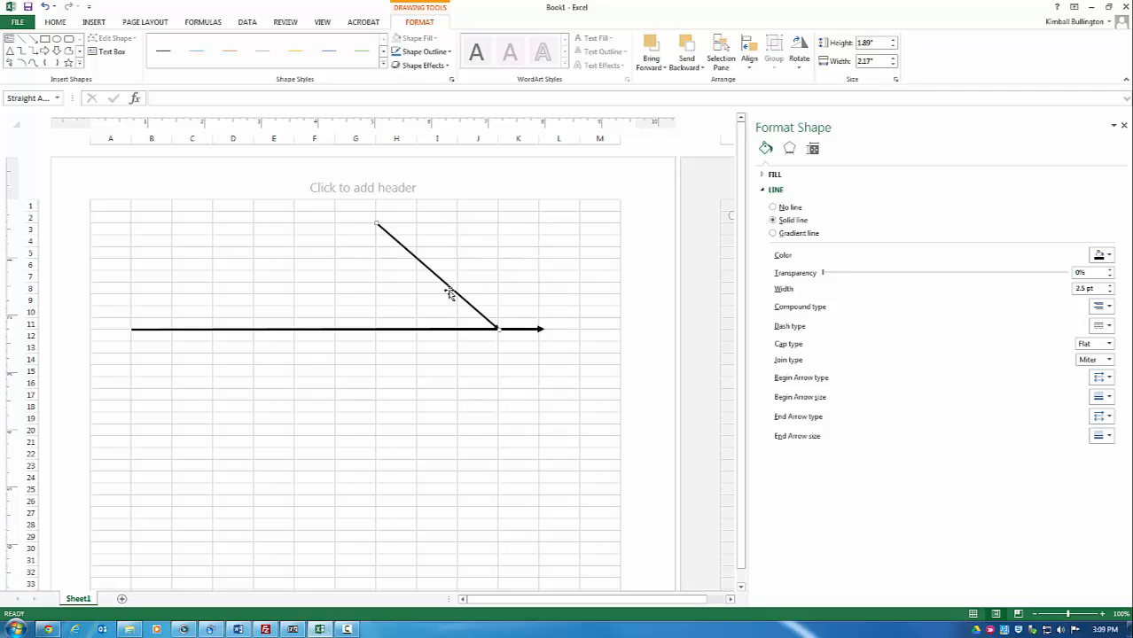
Step: Paste three copies of the diagonal bone at cells G7, F8 and D14
right_click(342, 278)
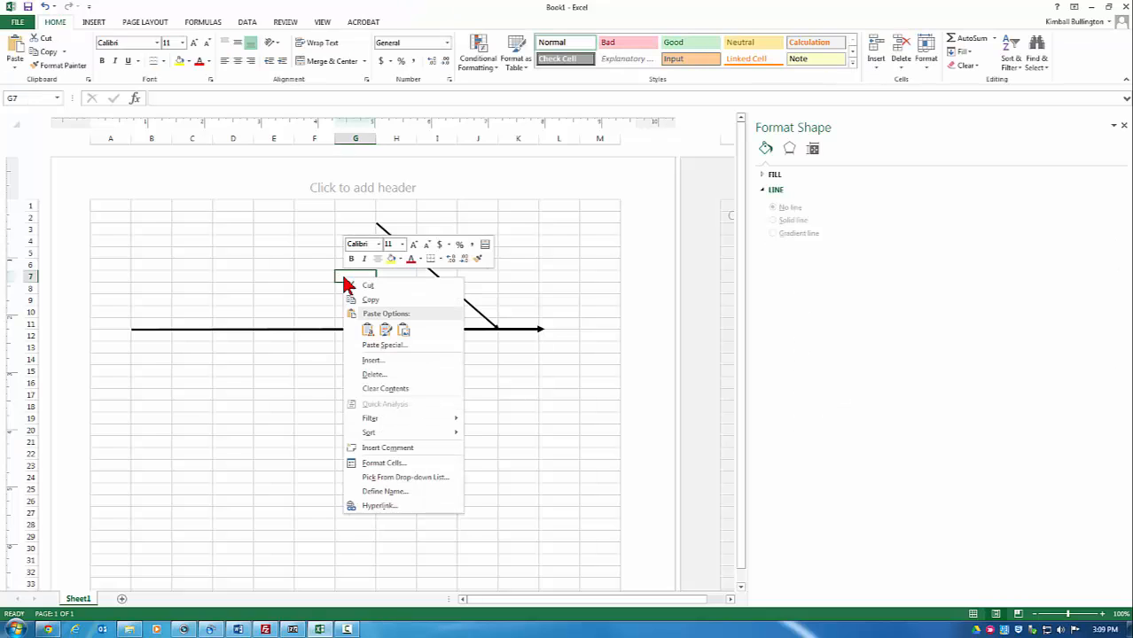
left_click(368, 331)
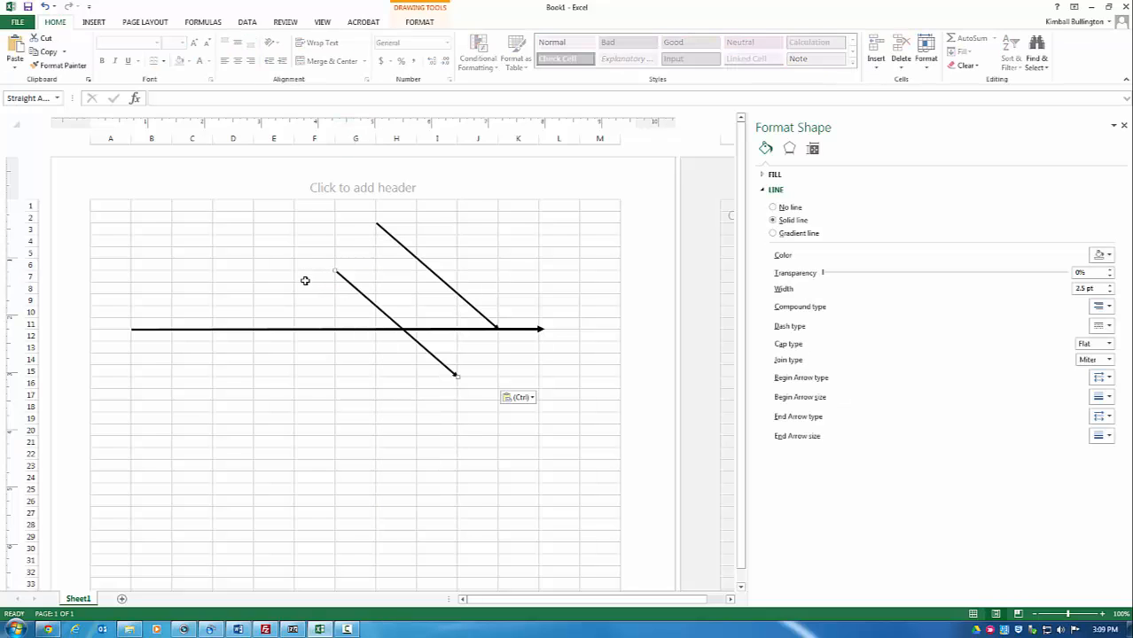
left_click(302, 291)
right_click(306, 290)
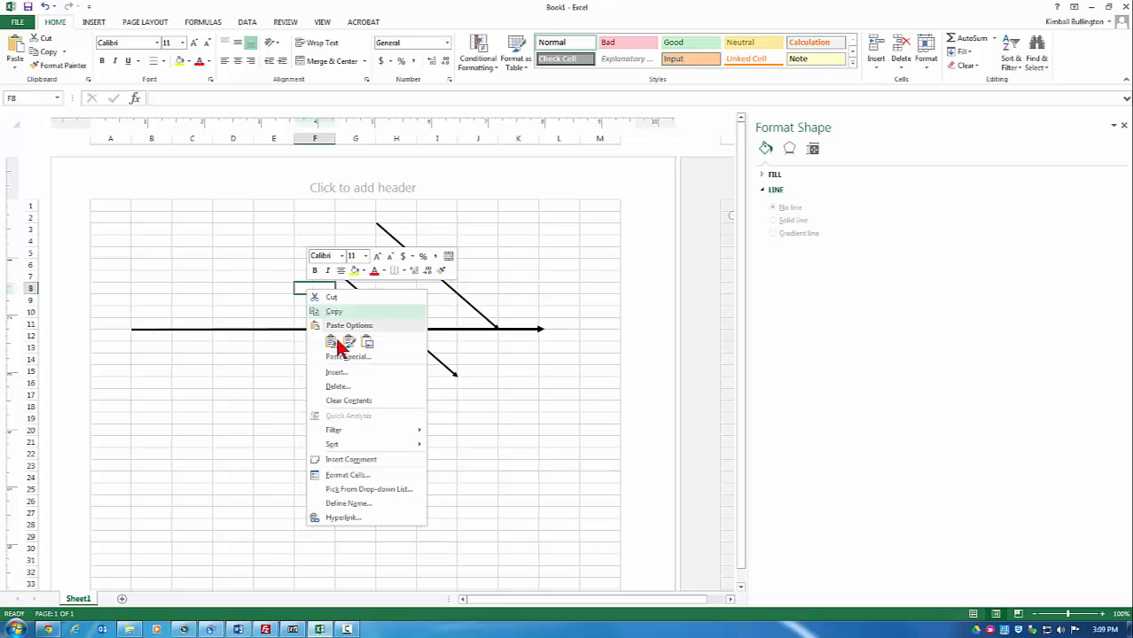
left_click(328, 342)
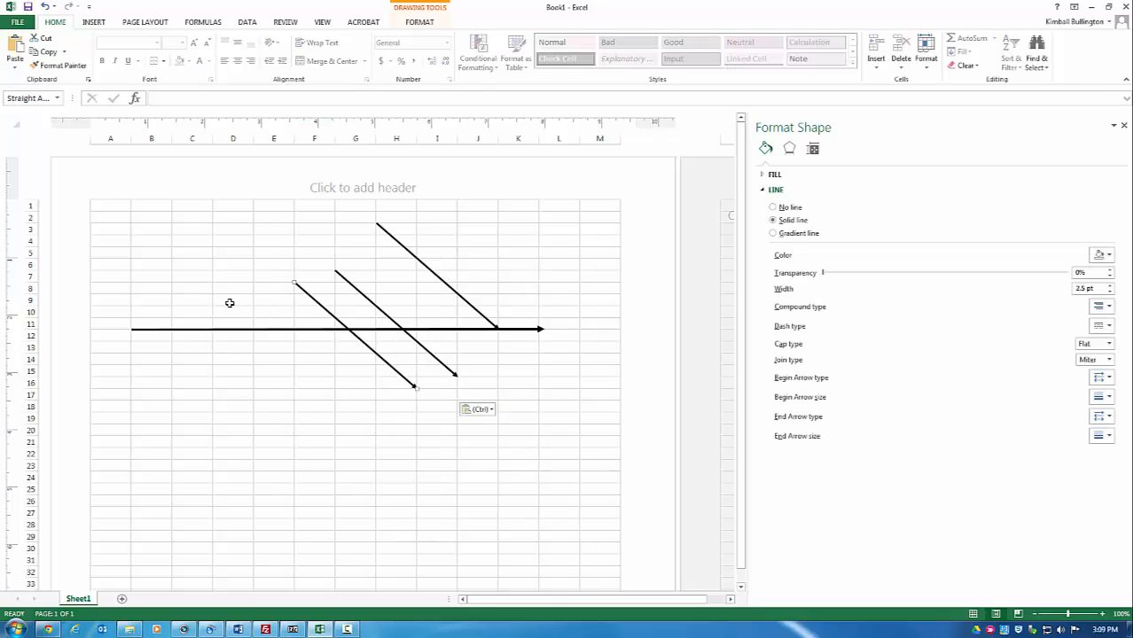
left_click(227, 362)
right_click(228, 361)
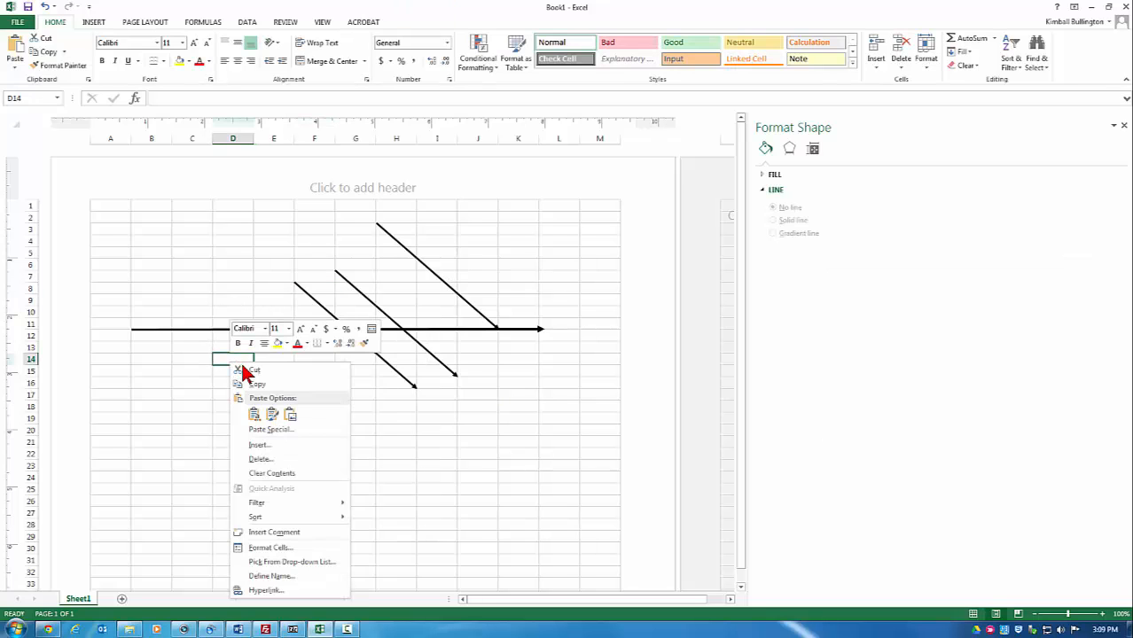
left_click(250, 407)
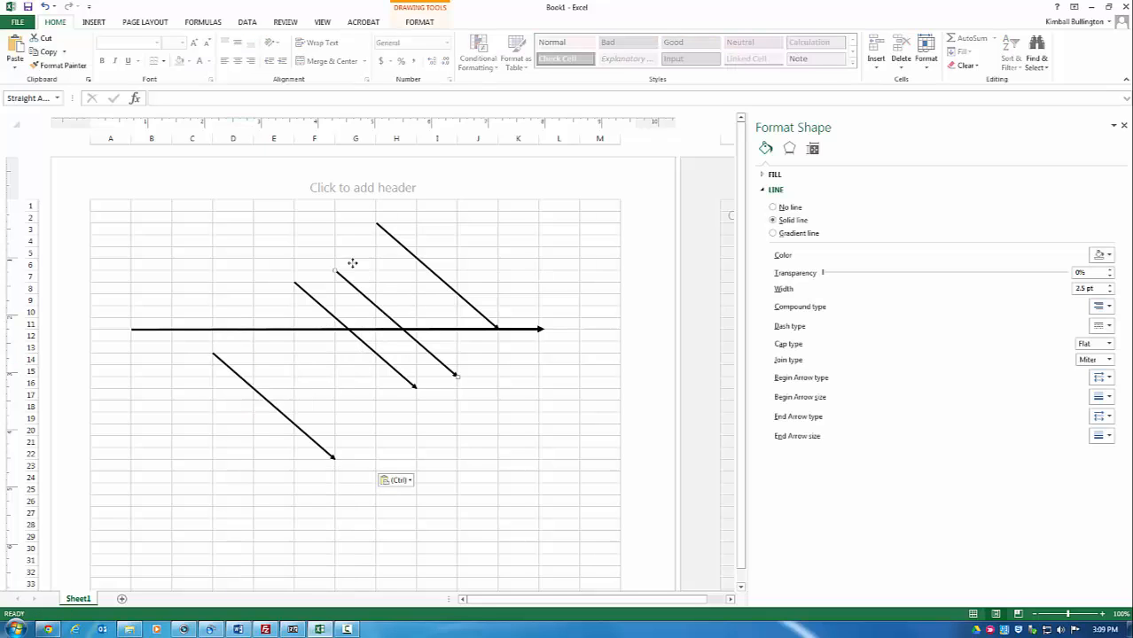
Step: Move two copied bones onto the spine and shorten the spine to start at the leftmost bone
left_click_drag(388, 315, 307, 268)
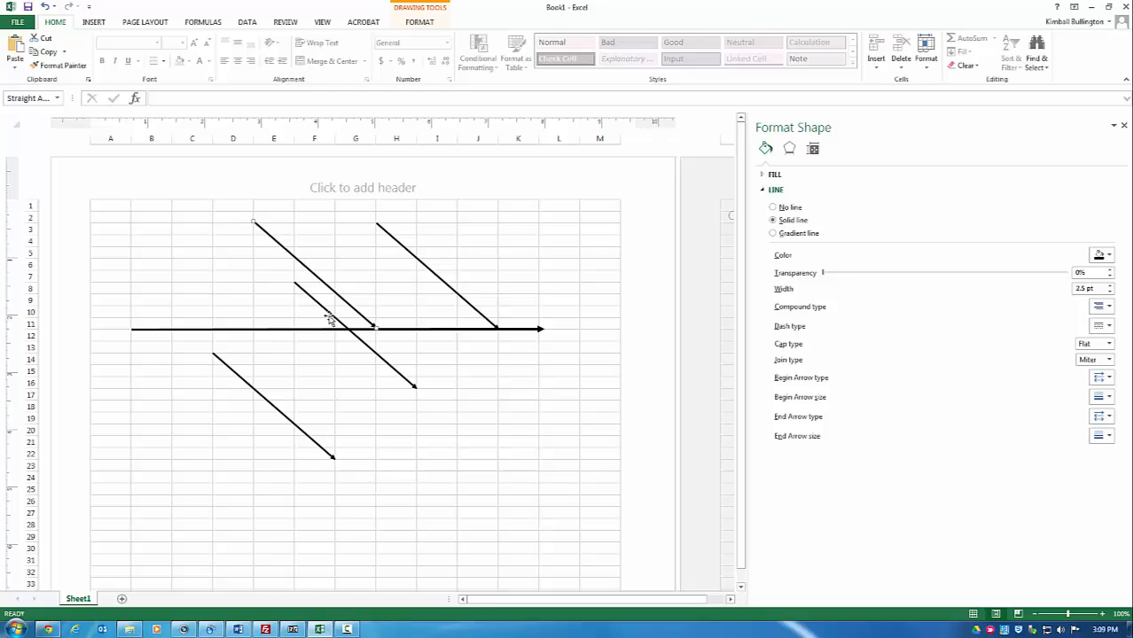
left_click_drag(329, 317, 166, 256)
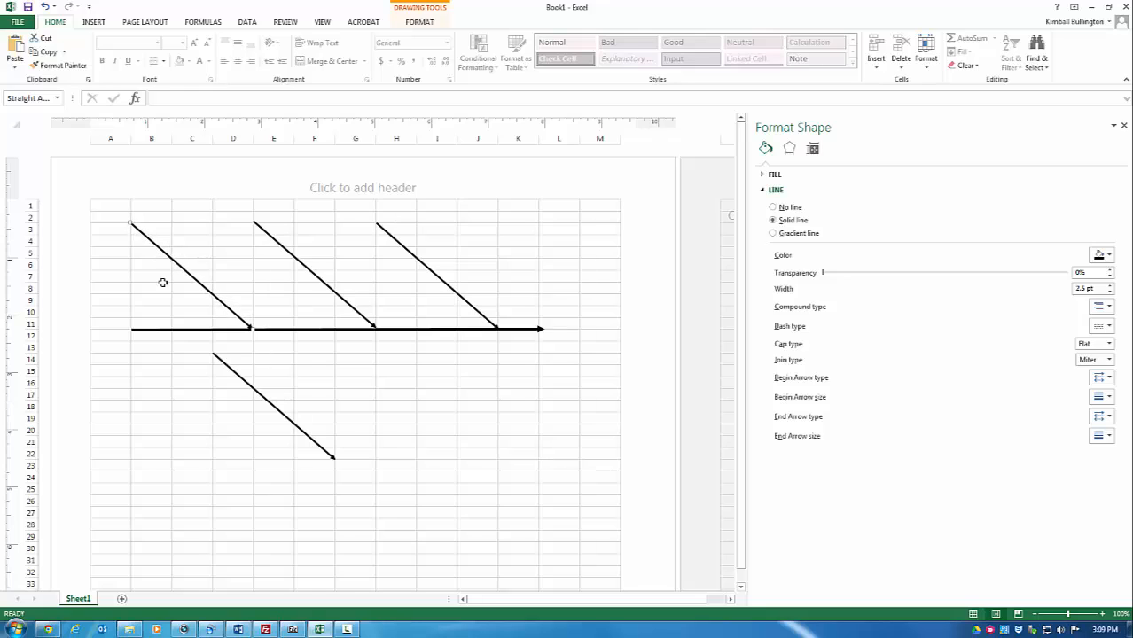
left_click(201, 332)
left_click_drag(132, 330, 252, 329)
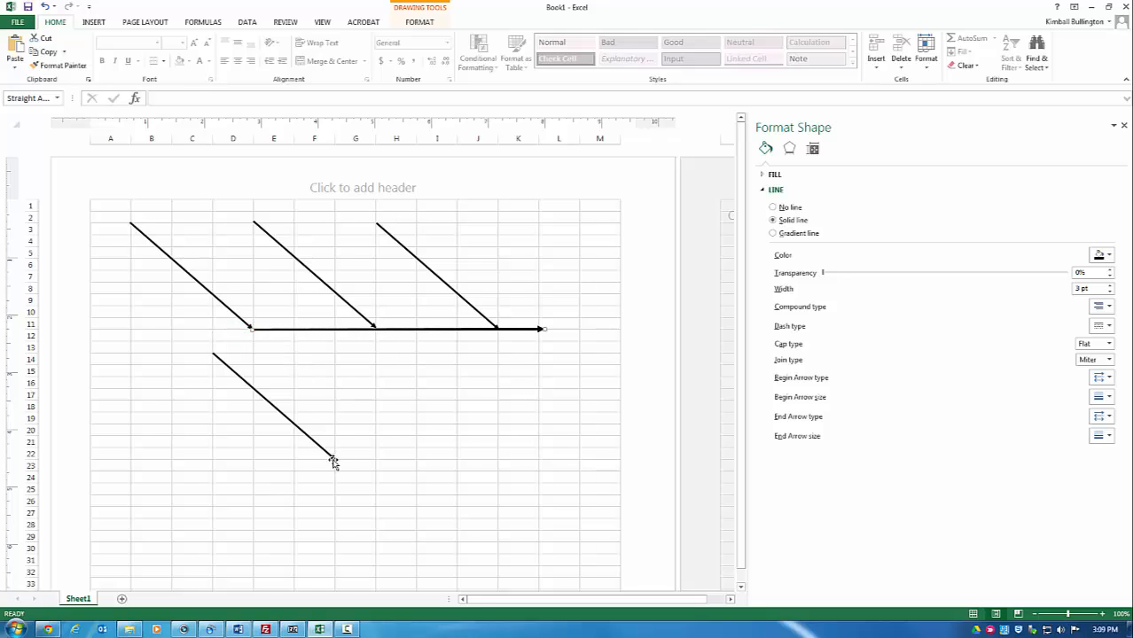
Step: Reshape the spare line to rise up-right from about row 21 to the spine's right joint
left_click_drag(461, 408, 482, 381)
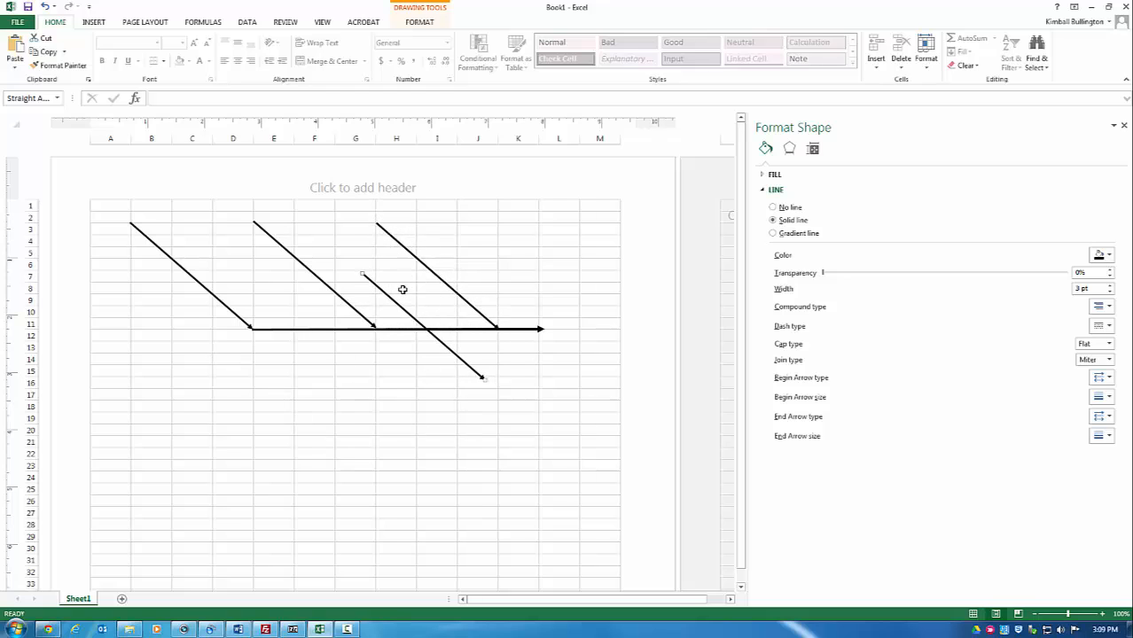
left_click_drag(360, 274, 381, 459)
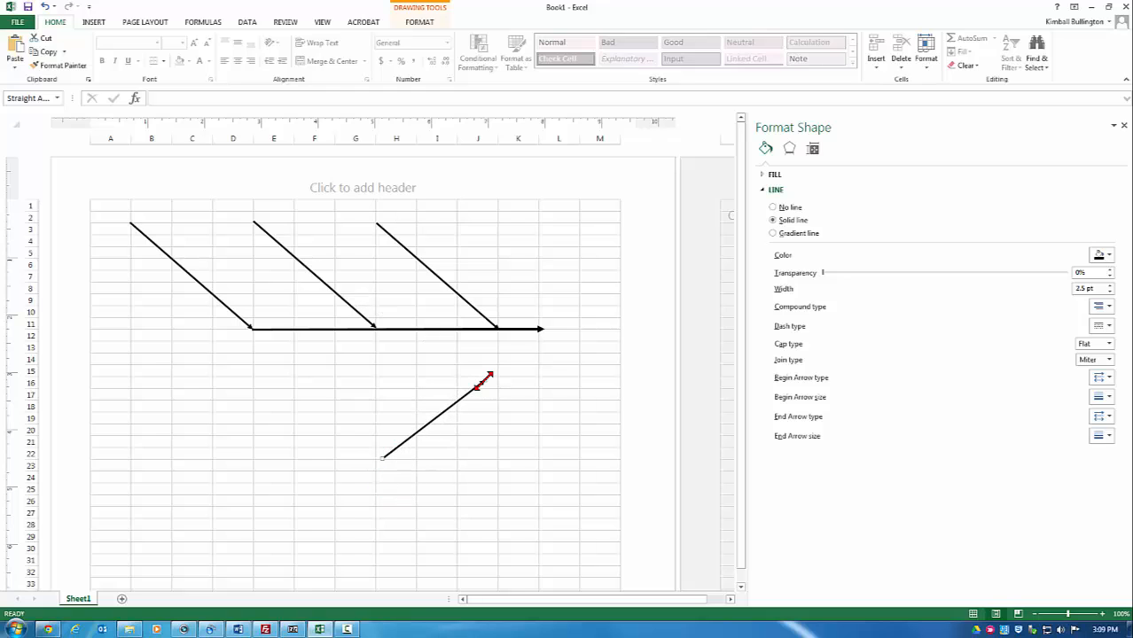
left_click_drag(488, 374, 497, 328)
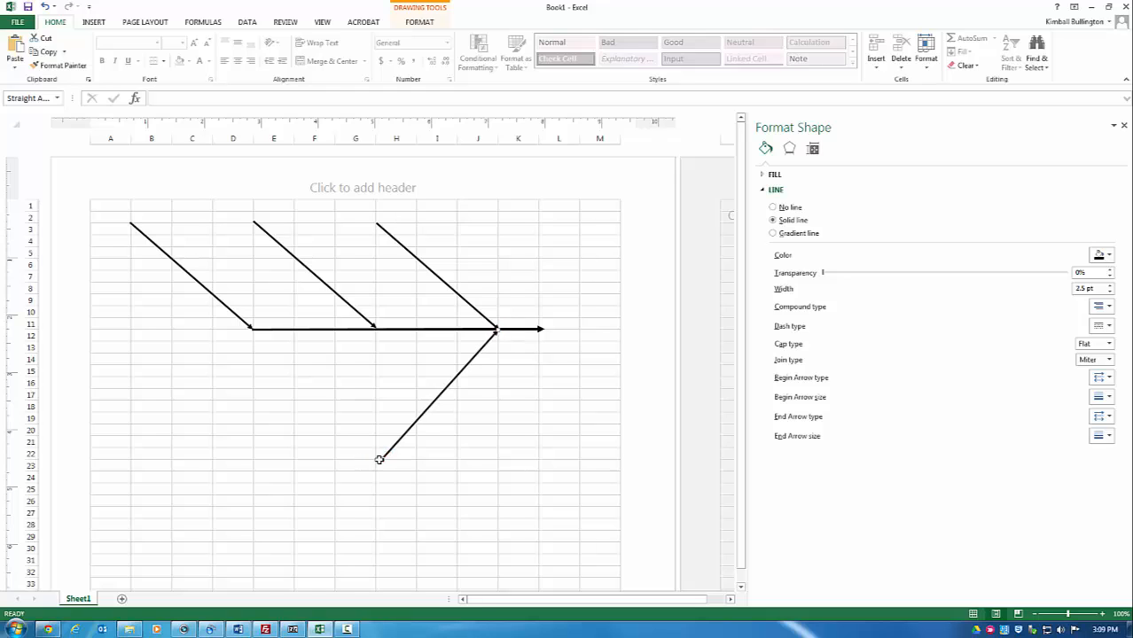
left_click_drag(381, 458, 374, 422)
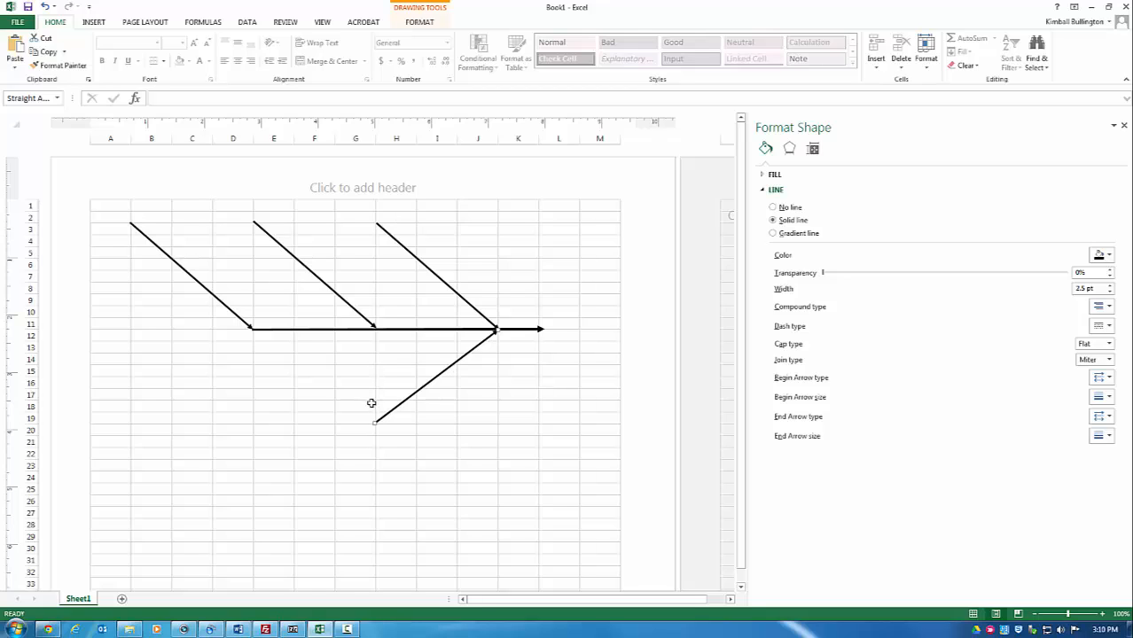
left_click_drag(373, 424, 375, 438)
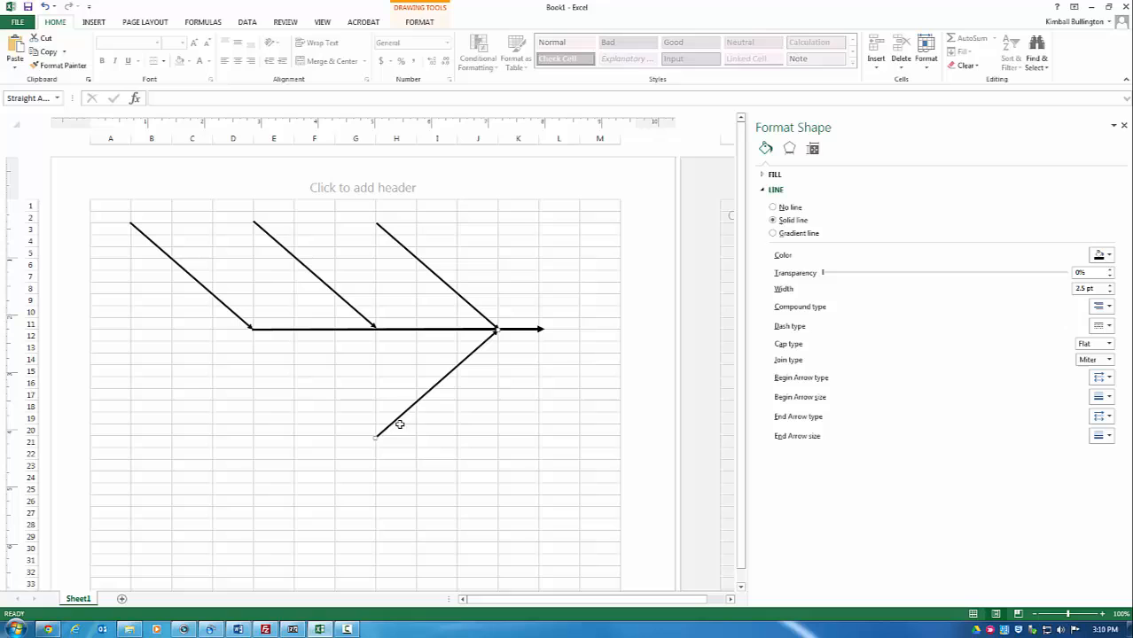
Step: Paste two copies of the lower bone and attach them to the spine's middle and left joints
right_click(439, 383)
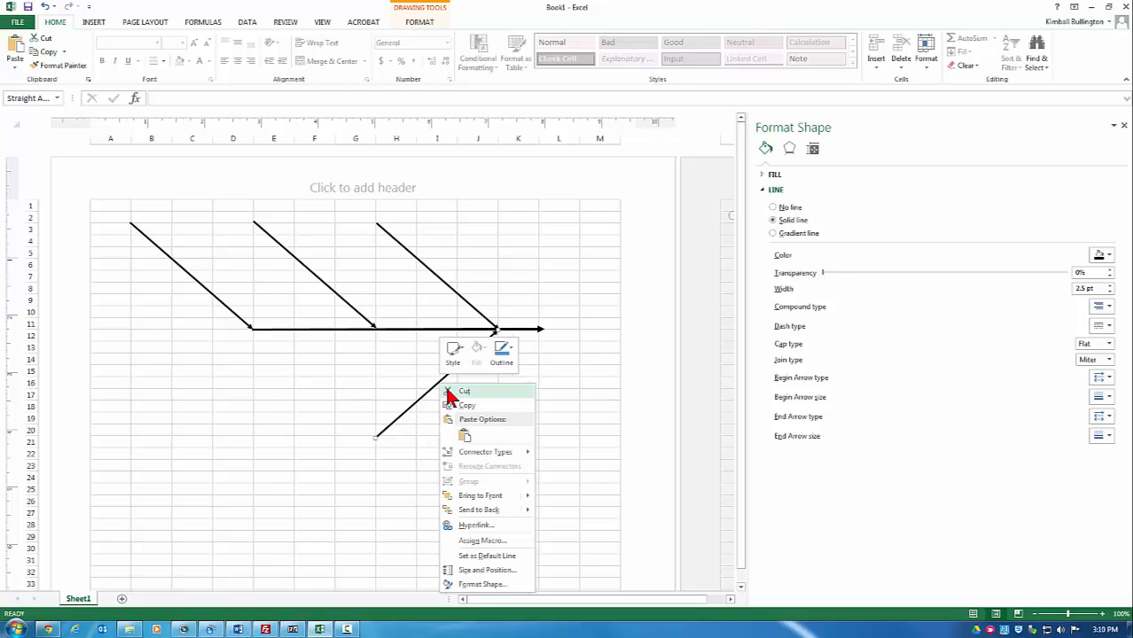
left_click(463, 406)
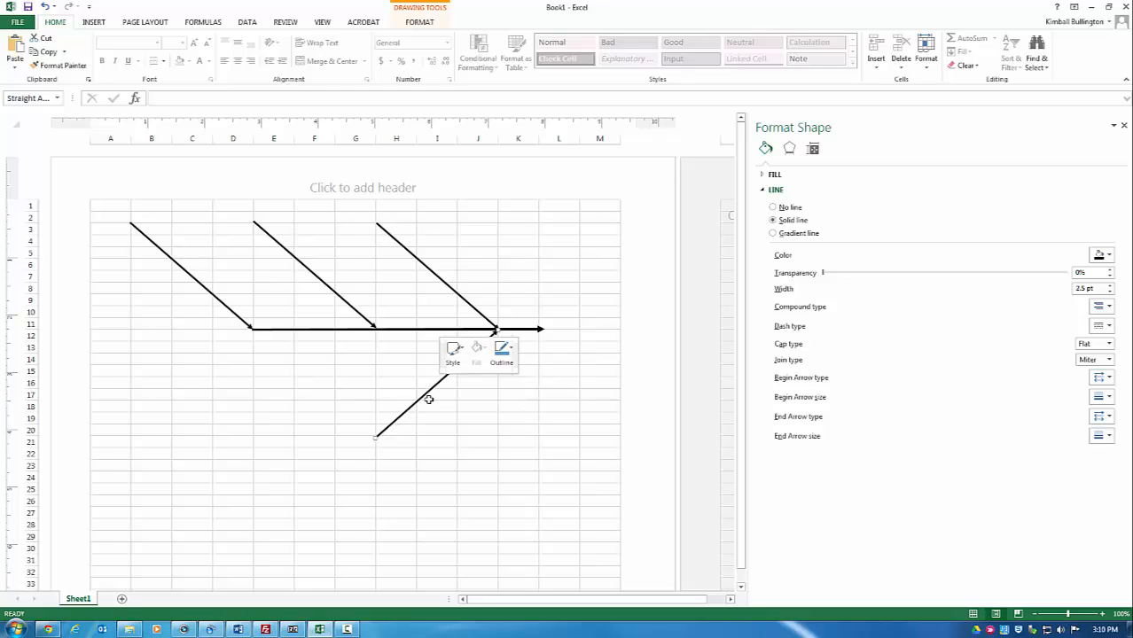
left_click(347, 394)
right_click(347, 394)
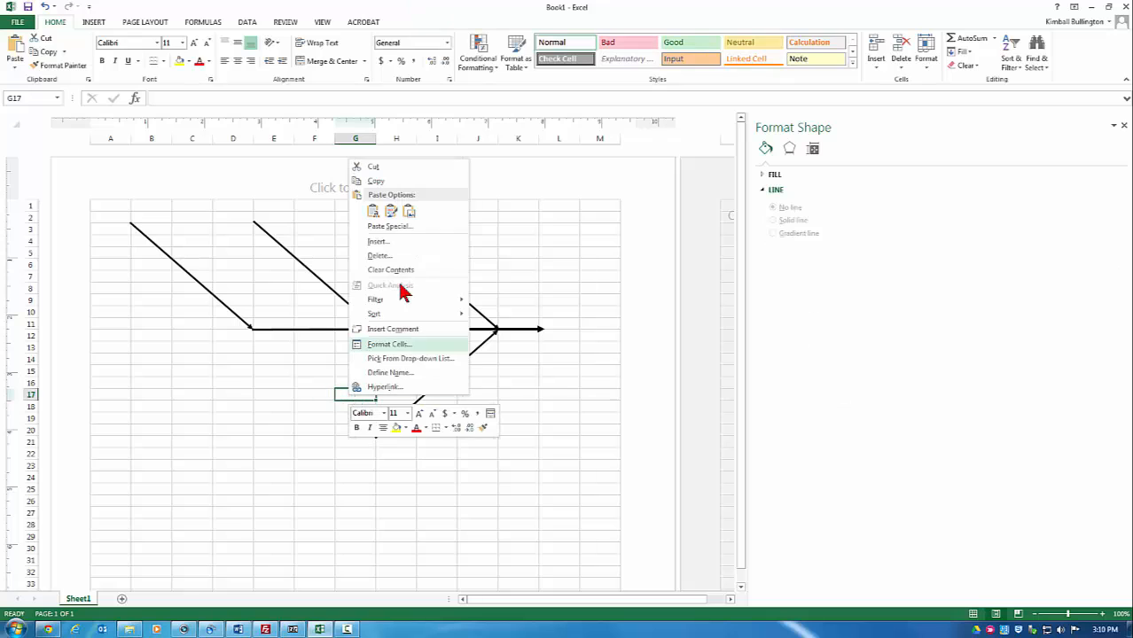
left_click(370, 211)
left_click(313, 385)
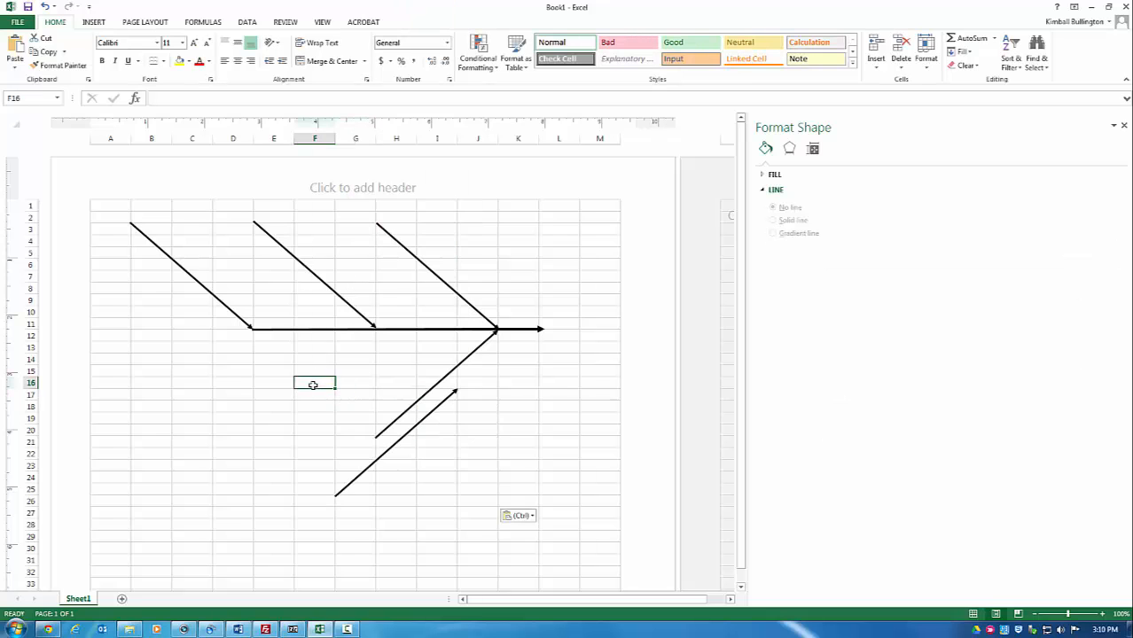
right_click(313, 384)
left_click(340, 202)
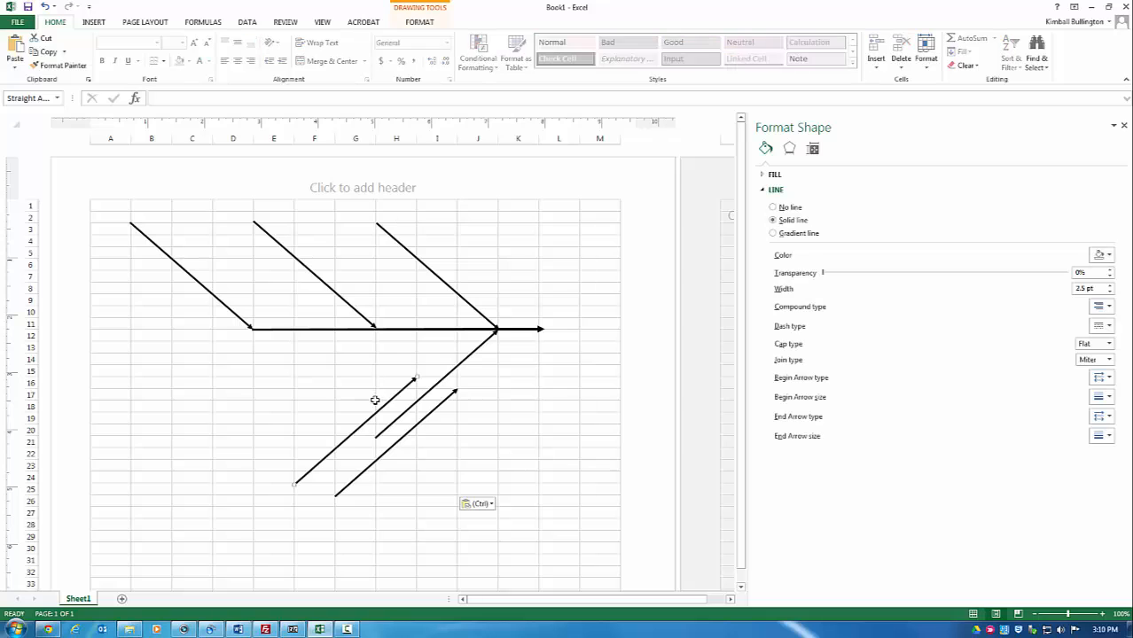
left_click_drag(374, 413, 333, 363)
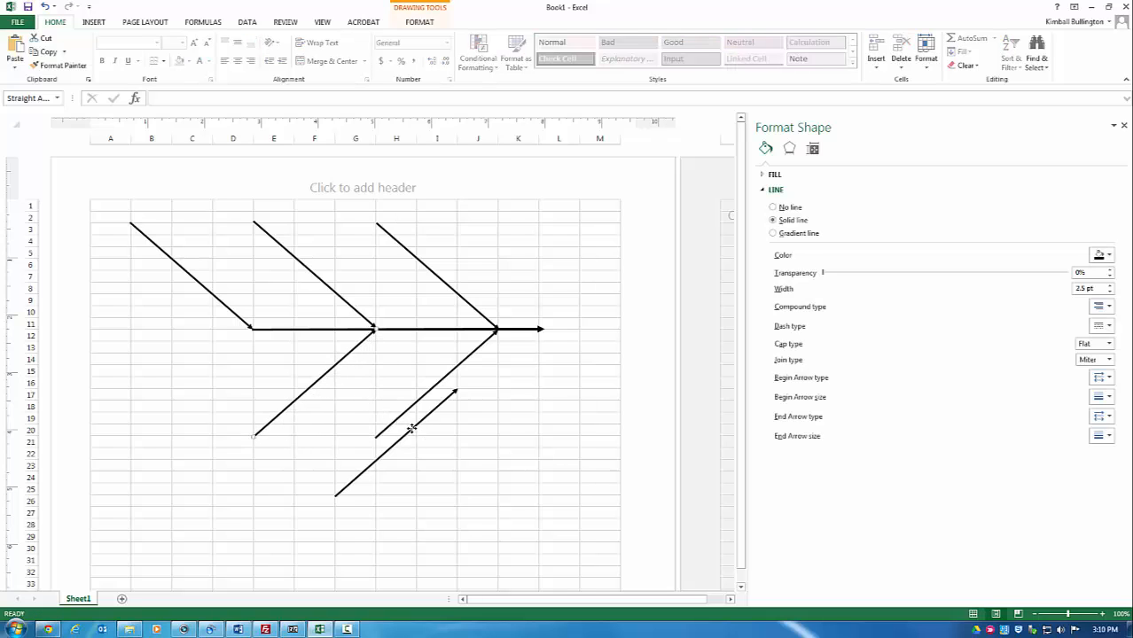
left_click_drag(411, 429, 207, 368)
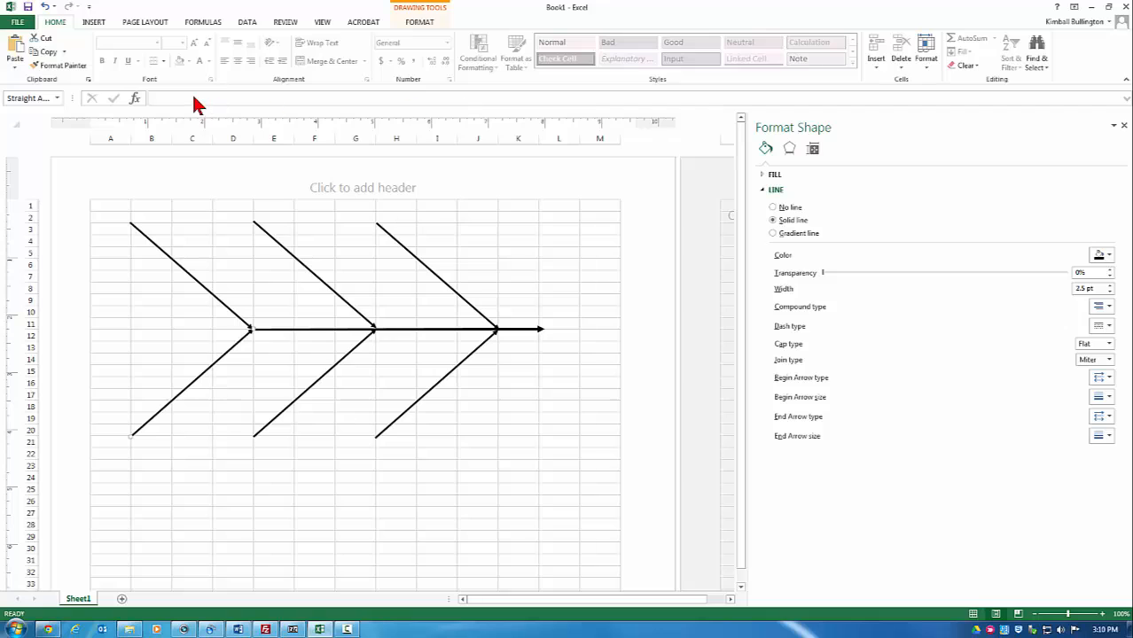
Step: Add a borderless 'Manpower' text box at the top end of the upper-right bone
left_click(103, 26)
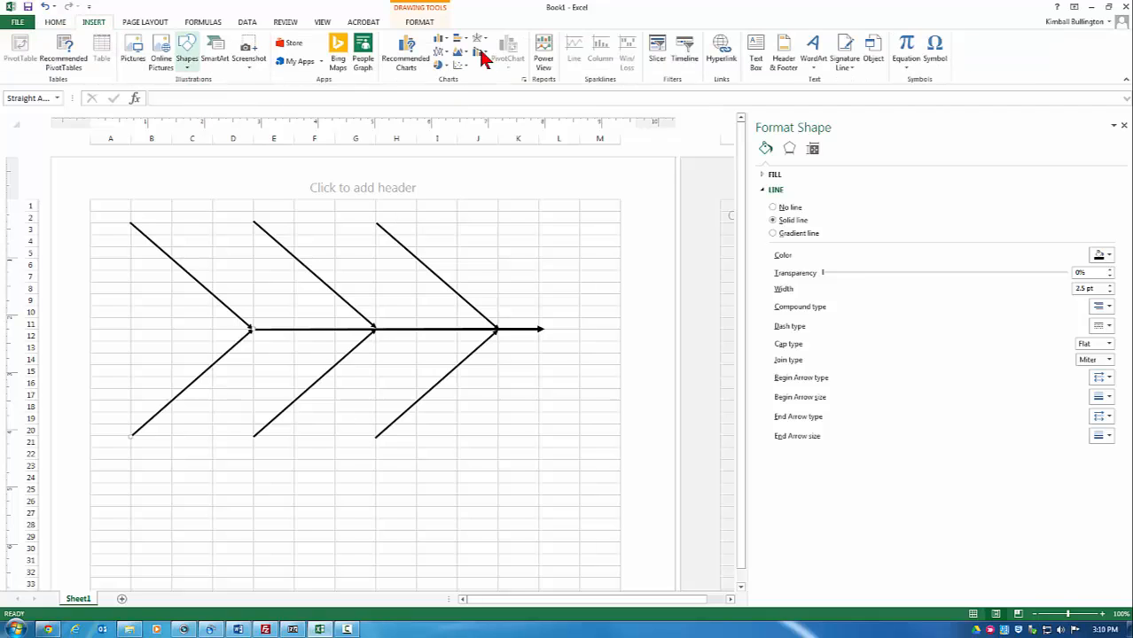
left_click(753, 55)
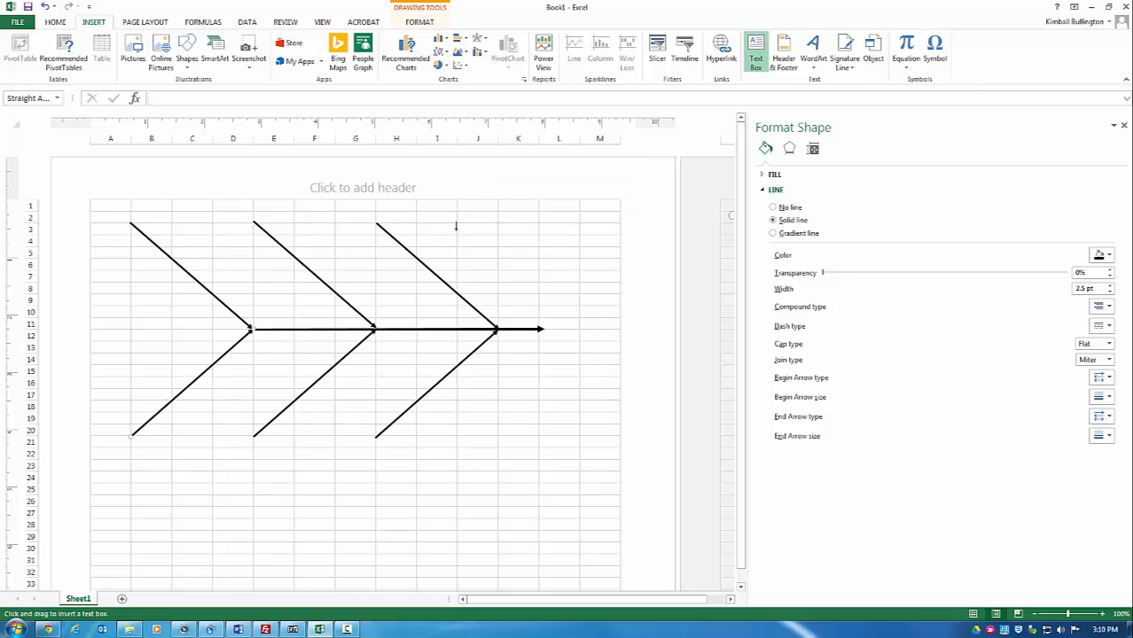
left_click(346, 217)
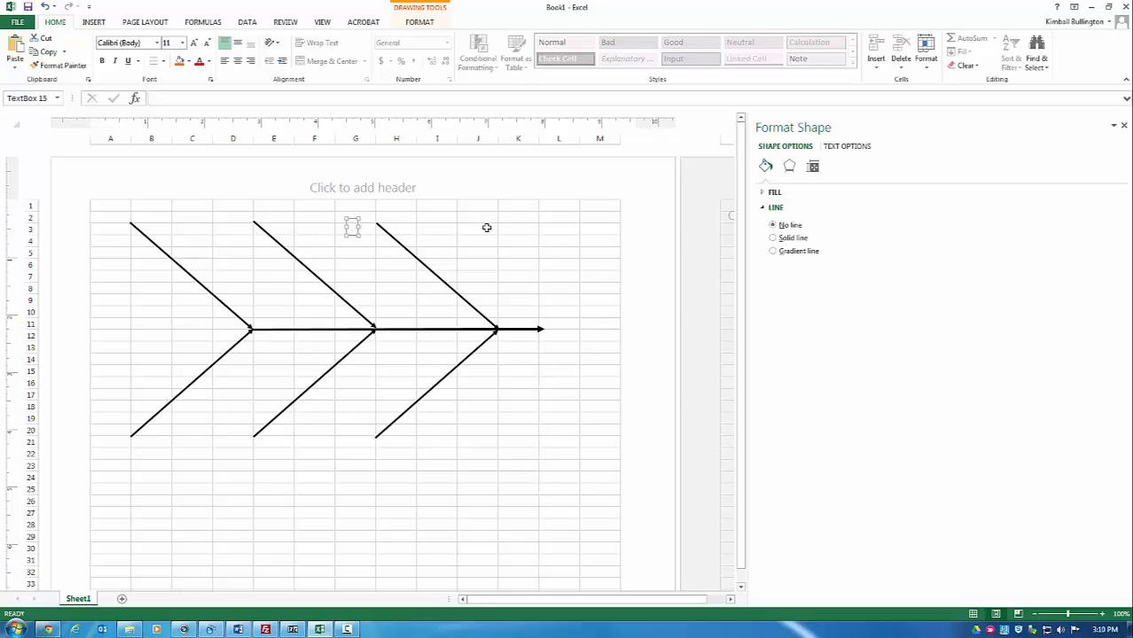
type("Manpower")
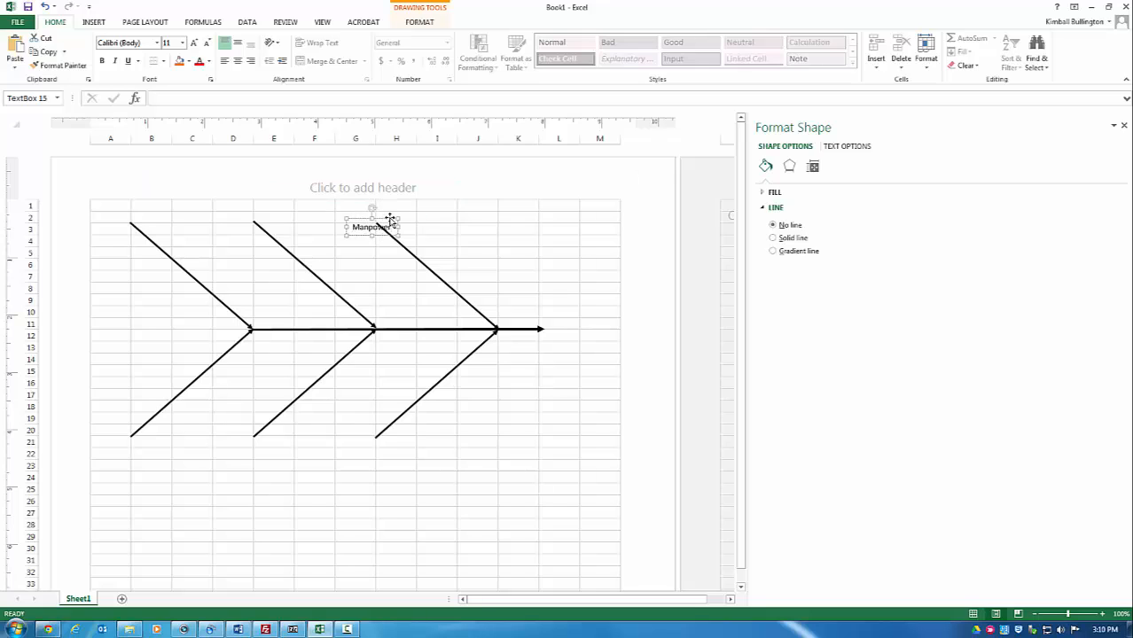
left_click_drag(389, 218, 374, 210)
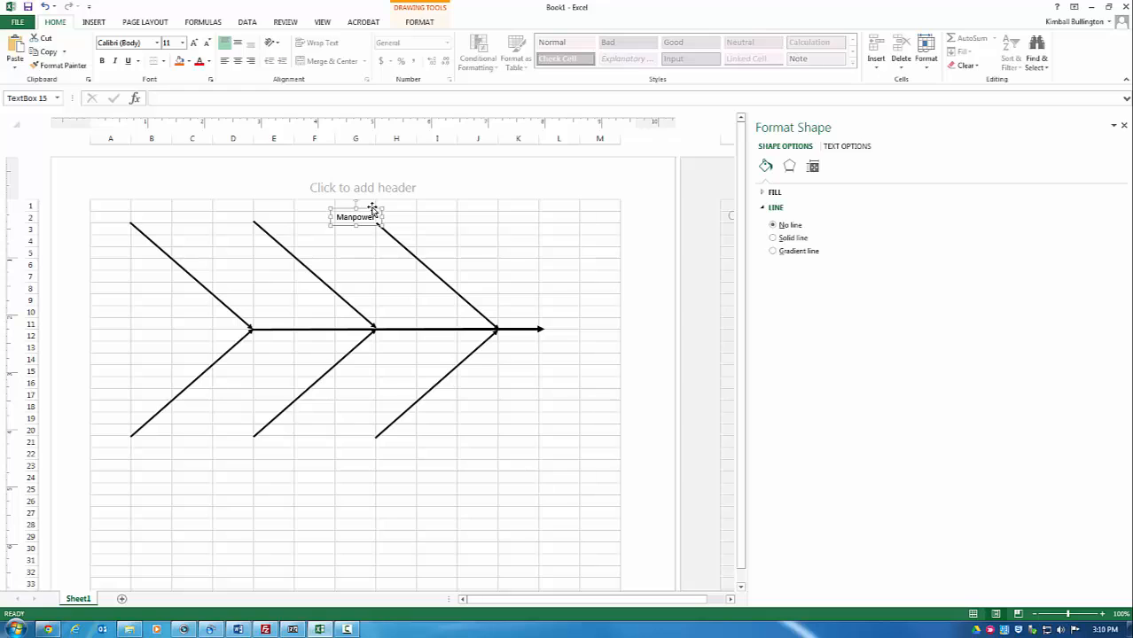
right_click(373, 211)
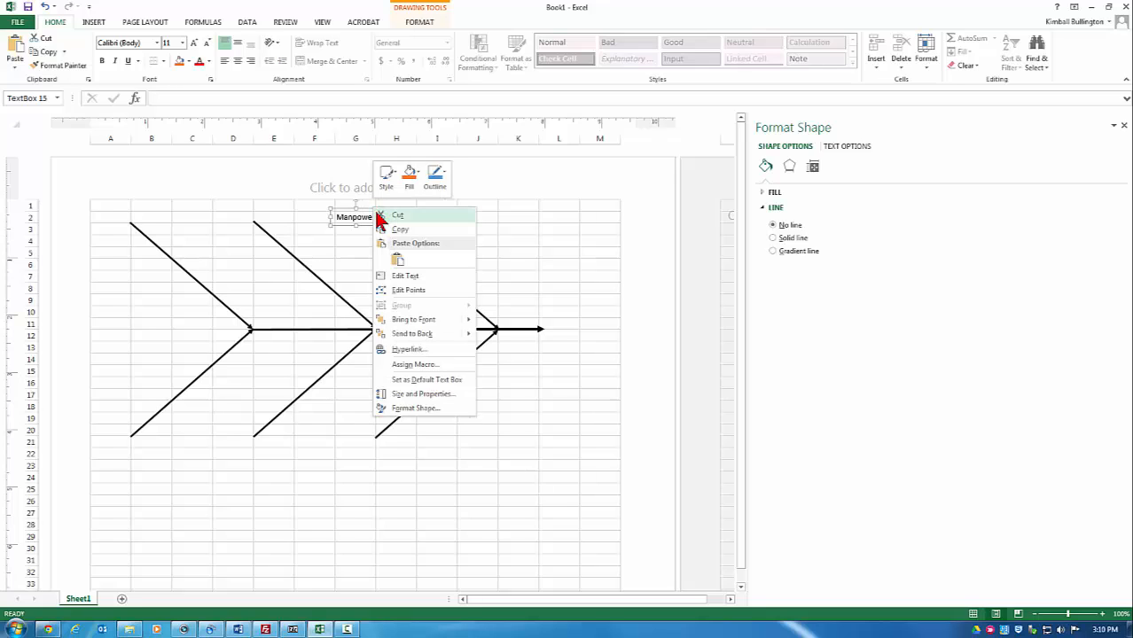
left_click(409, 408)
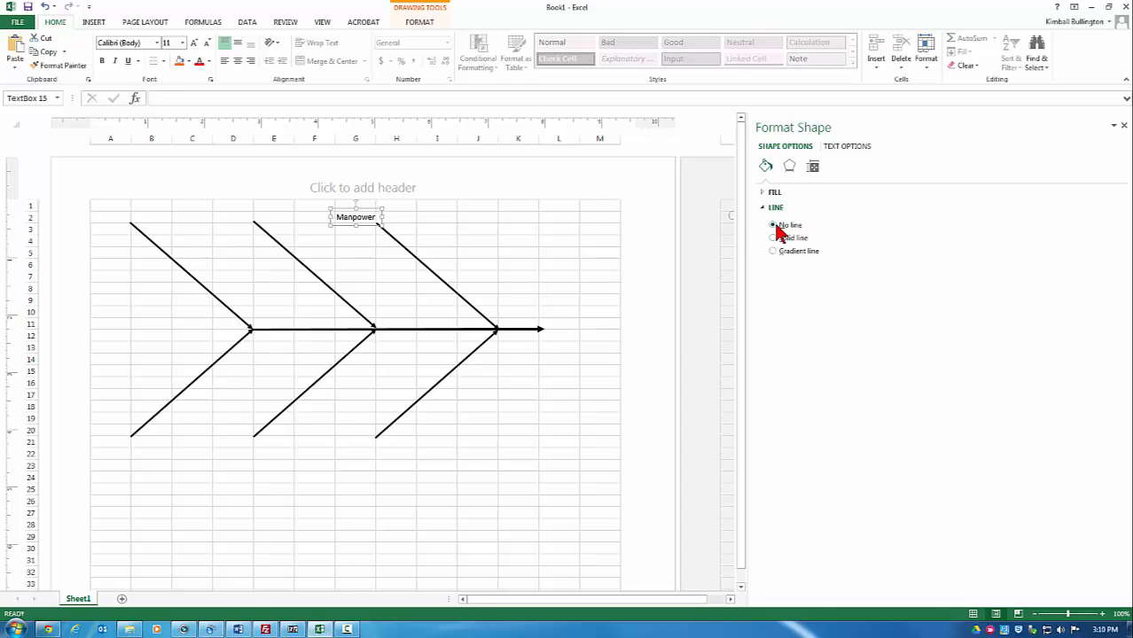
Step: Set the Manpower label's font to 12-point Tahoma
right_click(380, 216)
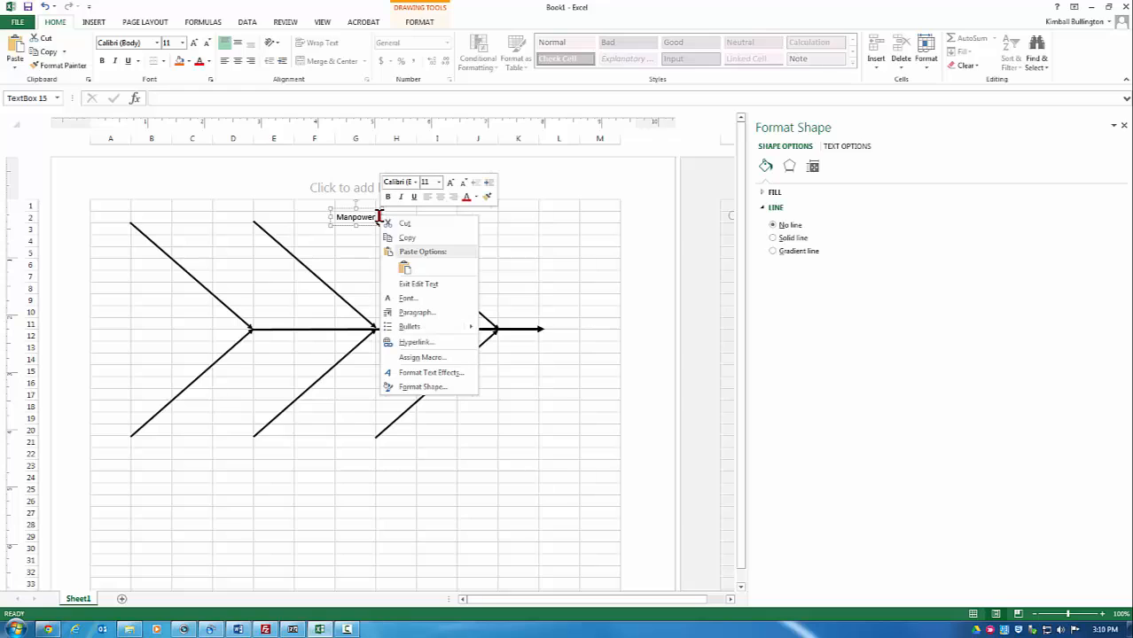
left_click(438, 181)
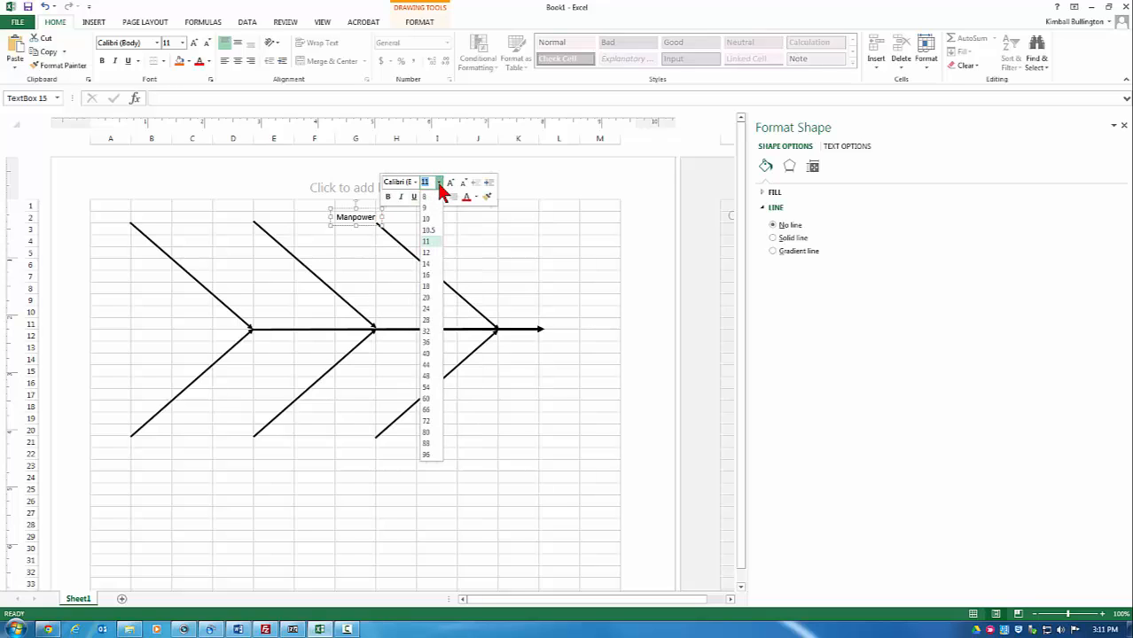
left_click(430, 254)
left_click(418, 184)
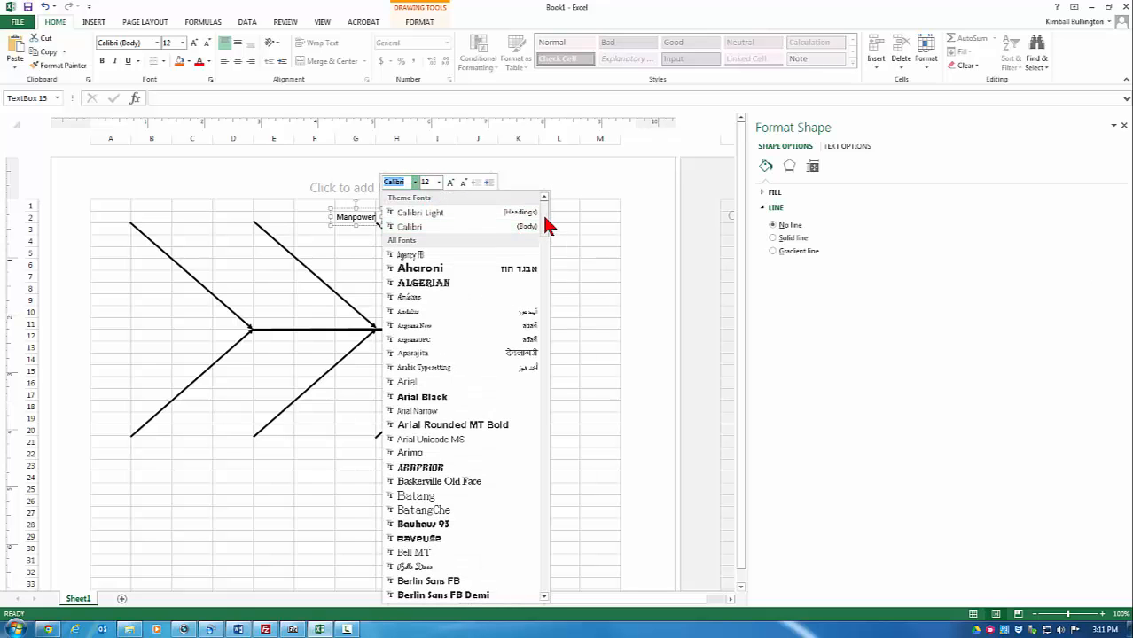
left_click_drag(547, 225, 539, 364)
left_click_drag(537, 391, 543, 562)
left_click(441, 419)
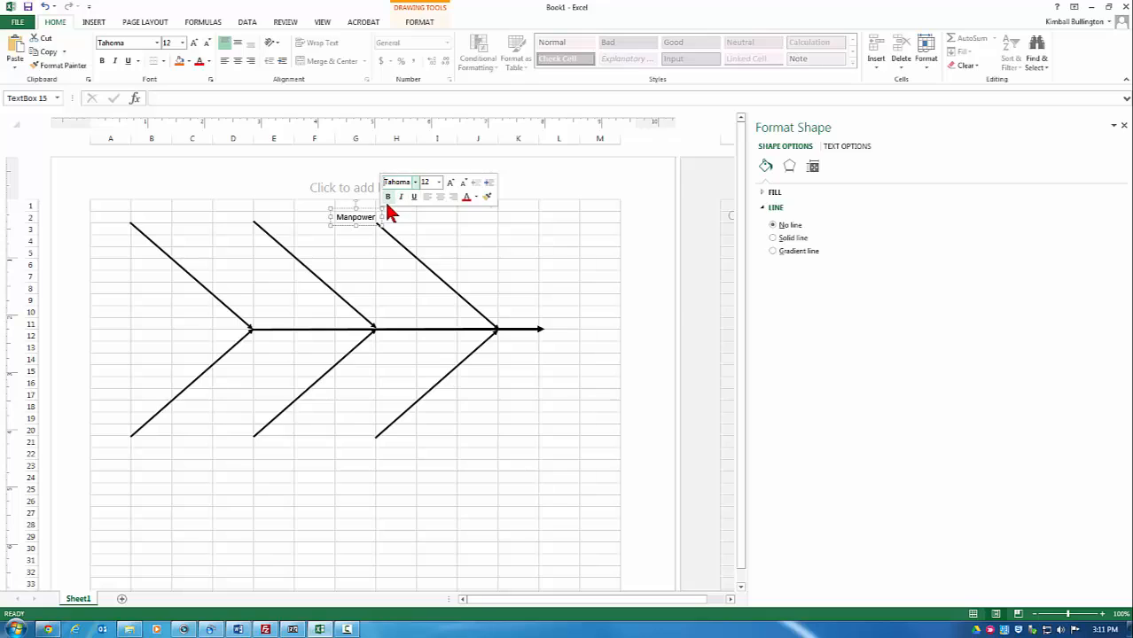
Step: Copy the Manpower text box for reuse on the other bones
left_click(372, 227)
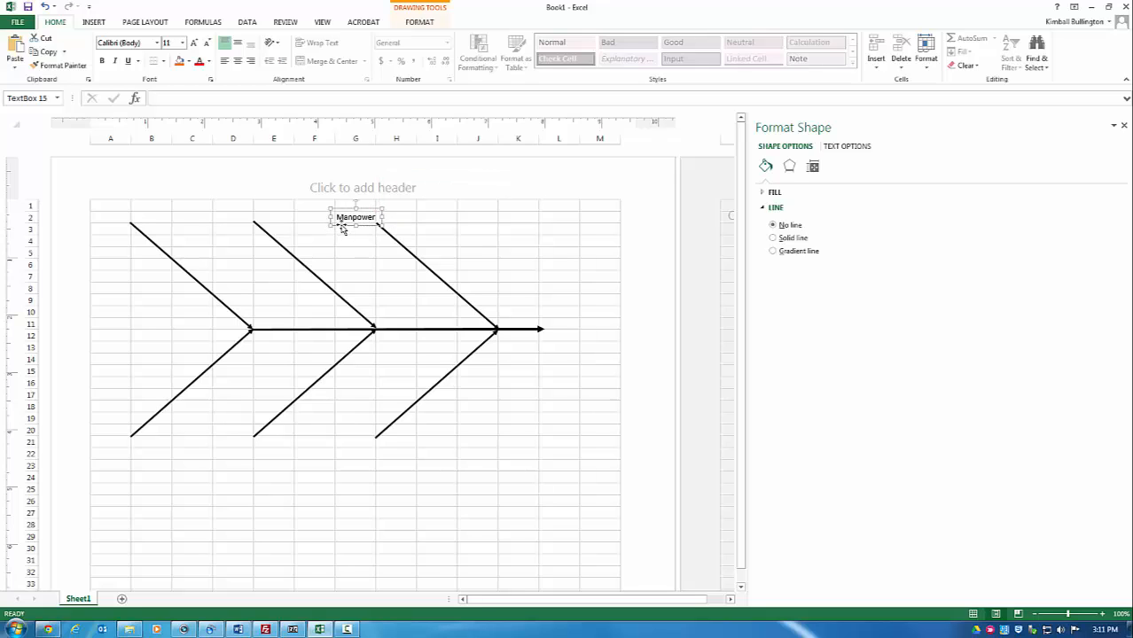
right_click(342, 227)
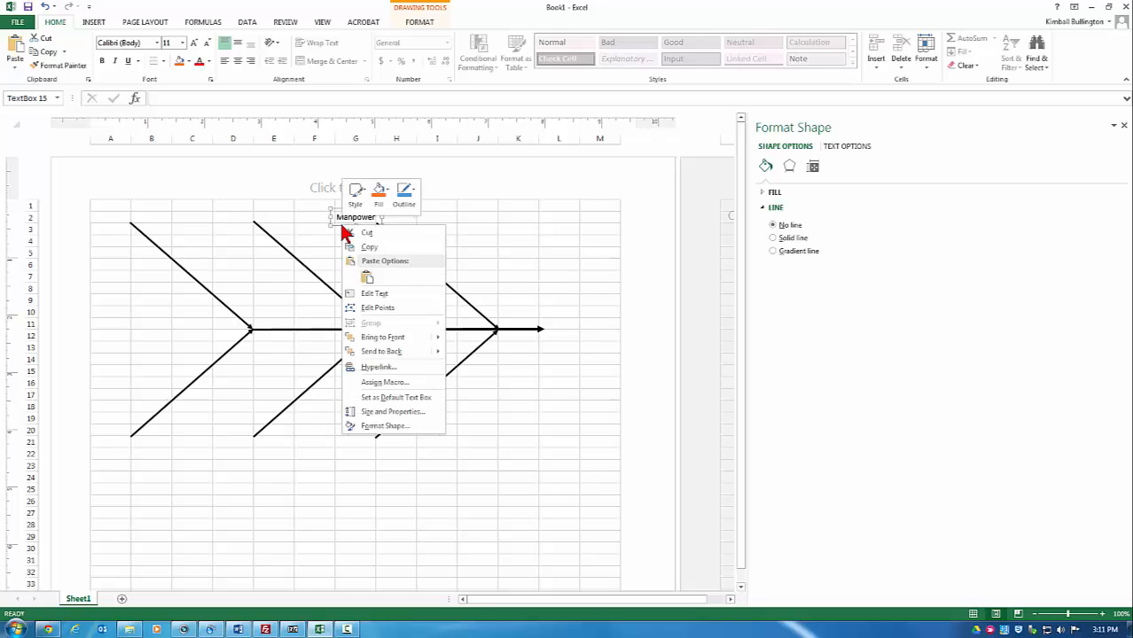
left_click(370, 250)
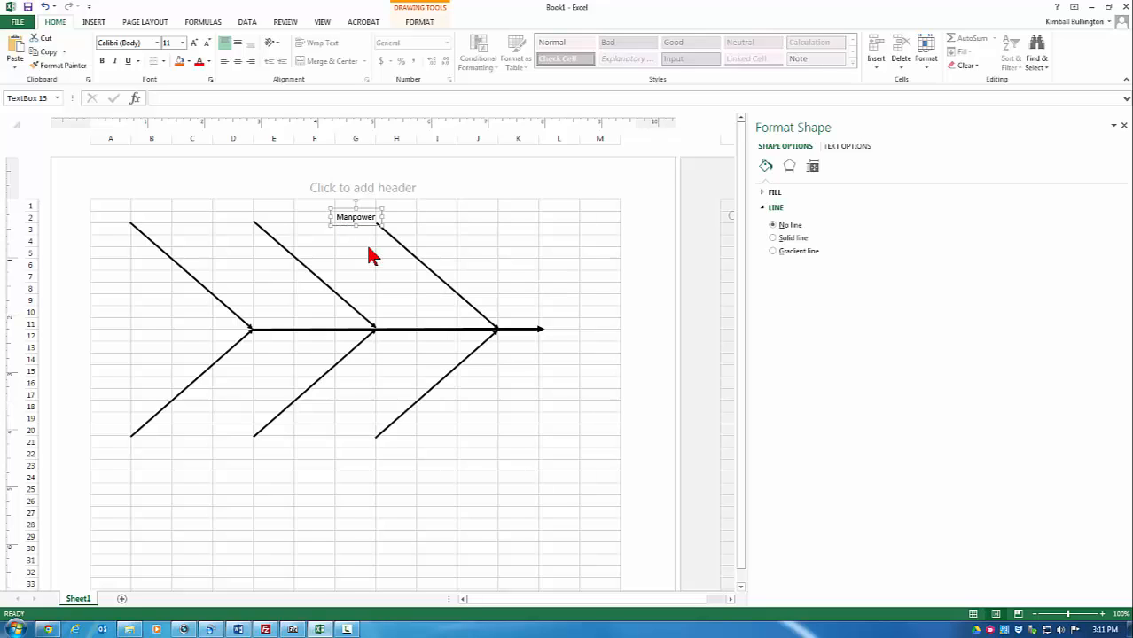
left_click(223, 218)
Step: Paste copies of the Manpower label at cells D2, A2 and A21
right_click(228, 219)
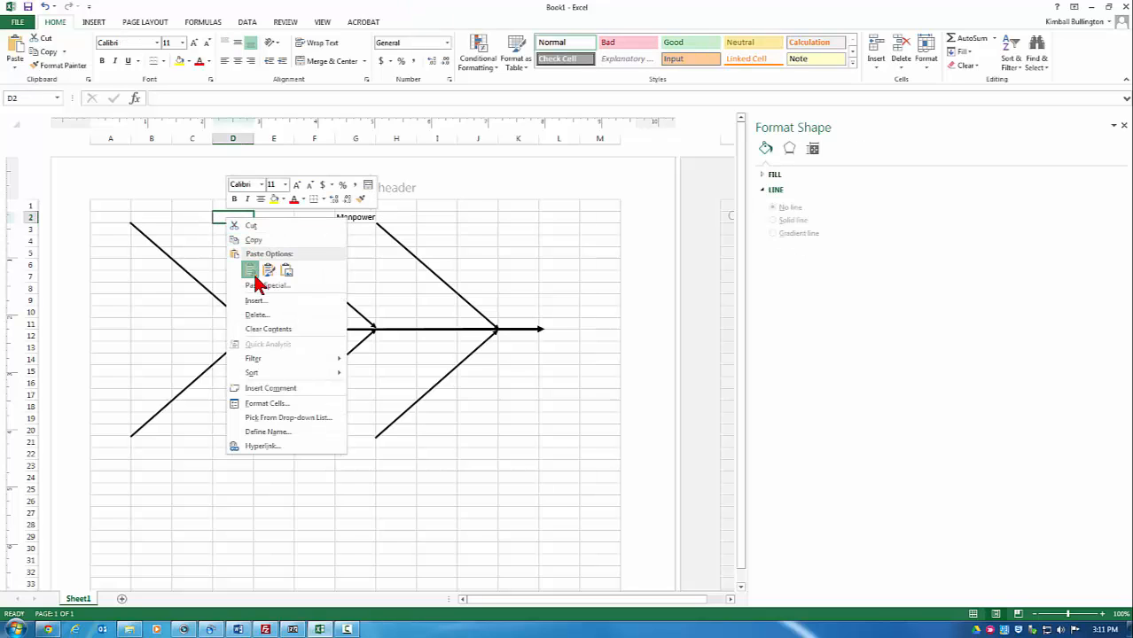
left_click(250, 271)
left_click(103, 220)
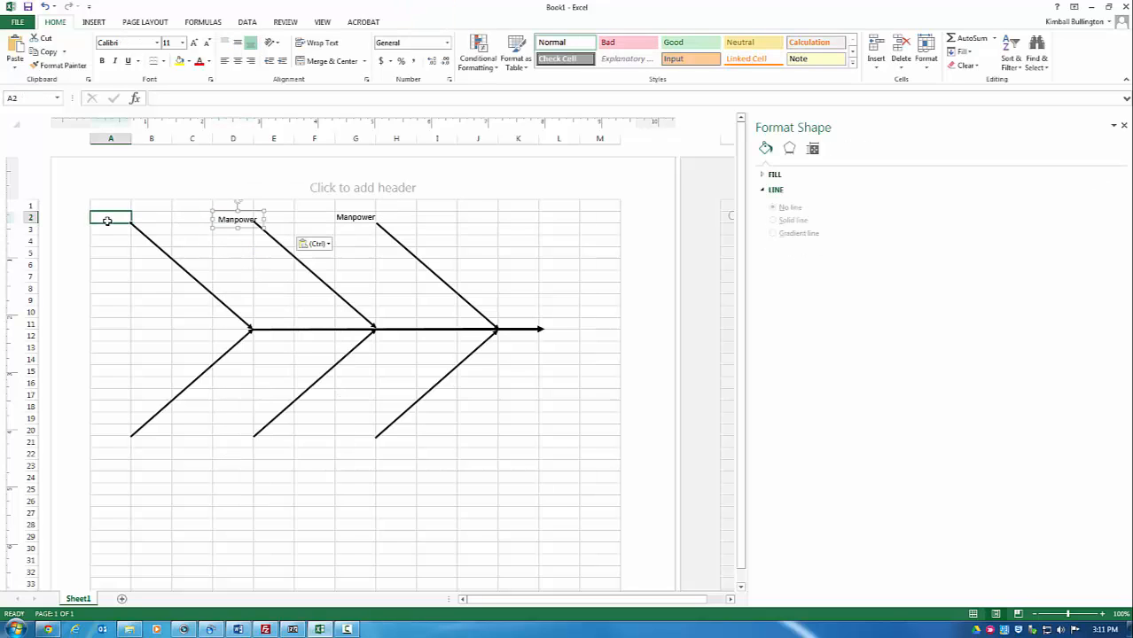
right_click(107, 222)
left_click(133, 271)
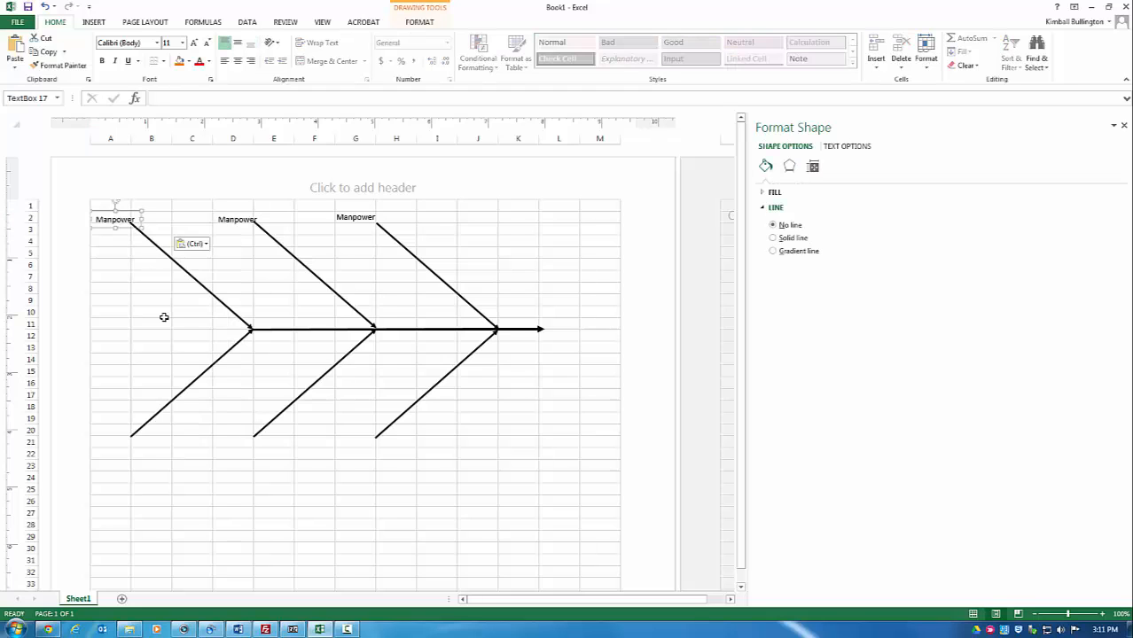
left_click(116, 441)
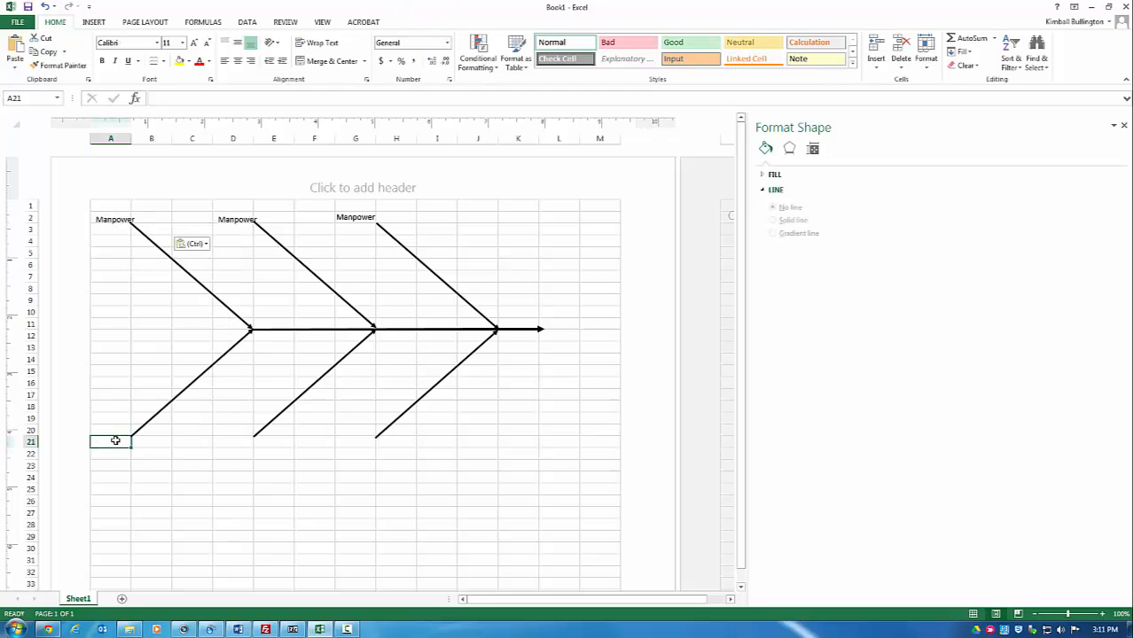
right_click(115, 440)
left_click(140, 257)
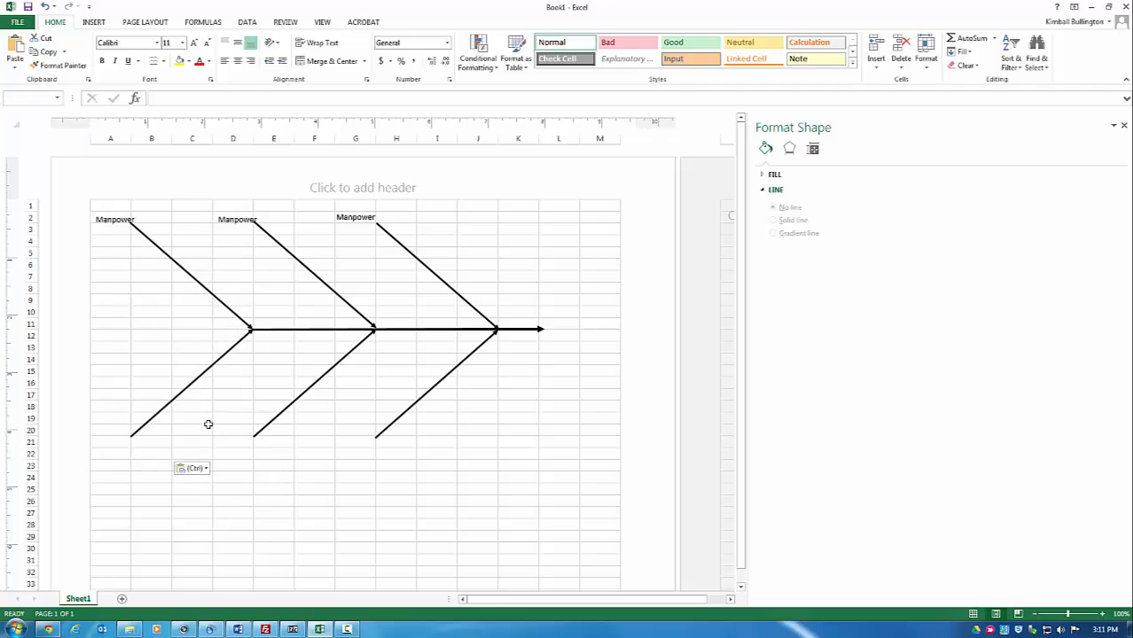
Step: Paste more Manpower label copies at D21, G21 and L11 beside the arrow head
left_click(240, 443)
right_click(240, 443)
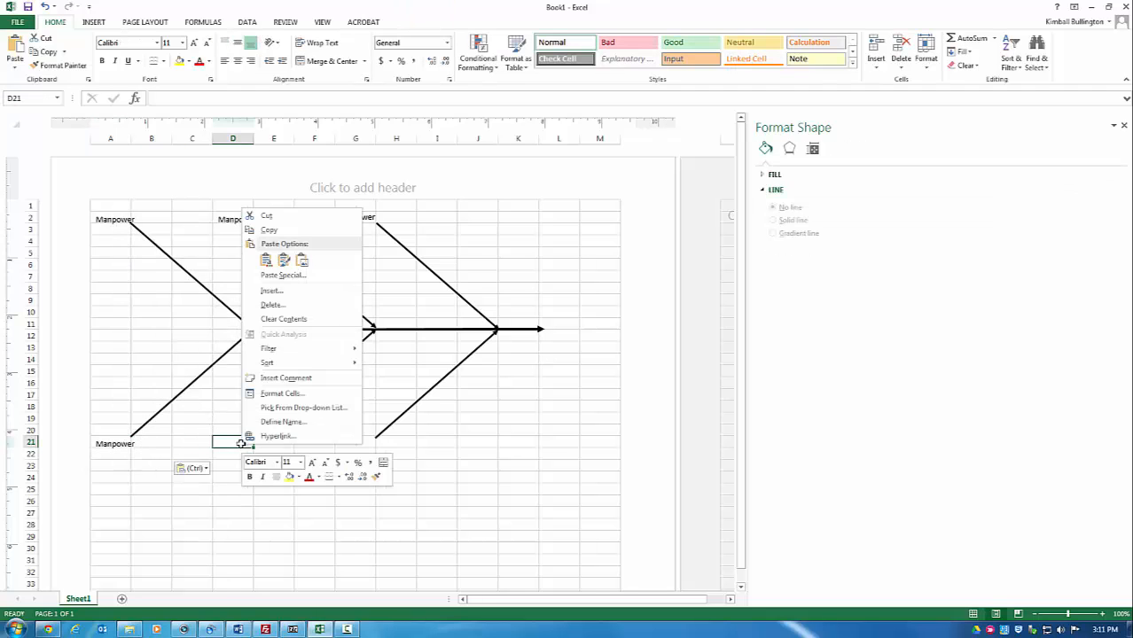
left_click(266, 260)
left_click(359, 441)
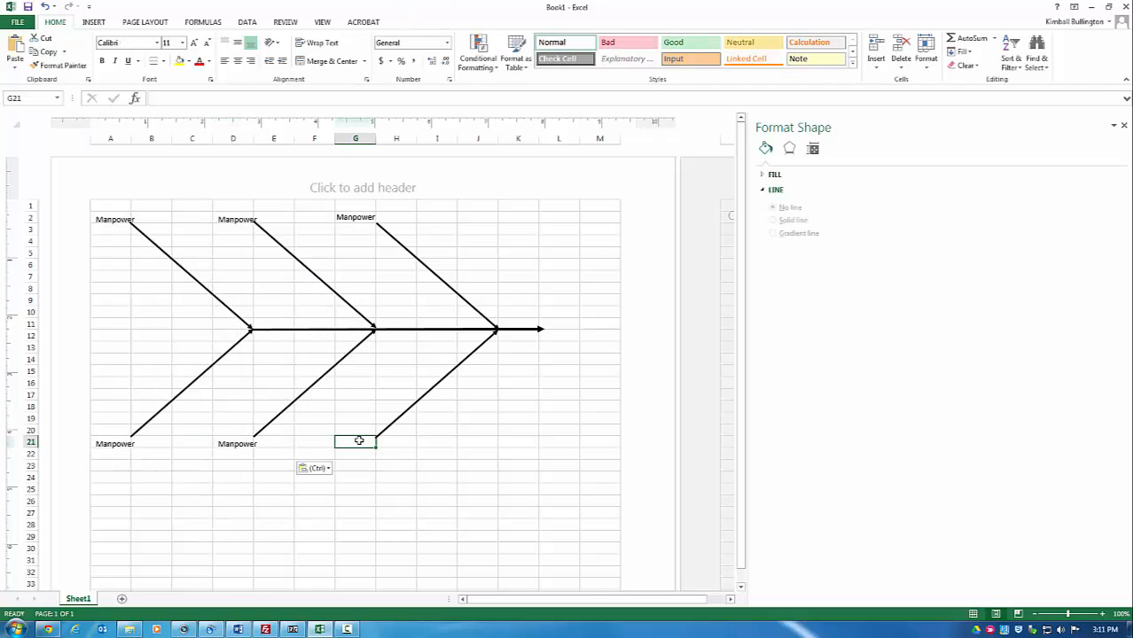
right_click(359, 439)
left_click(385, 258)
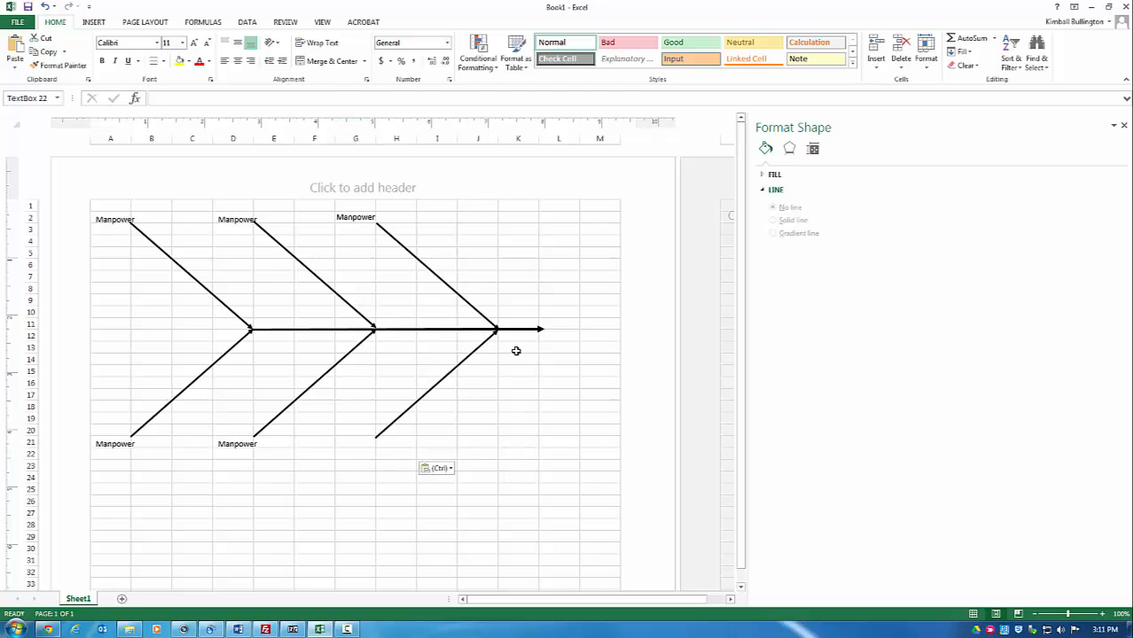
left_click(565, 327)
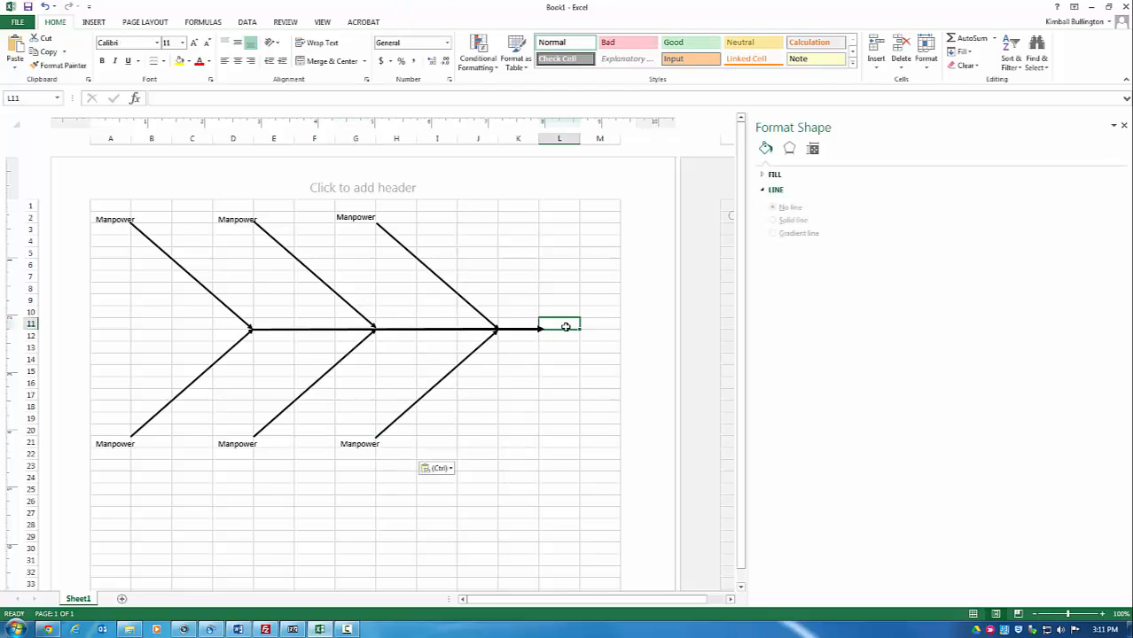
right_click(565, 327)
left_click(598, 379)
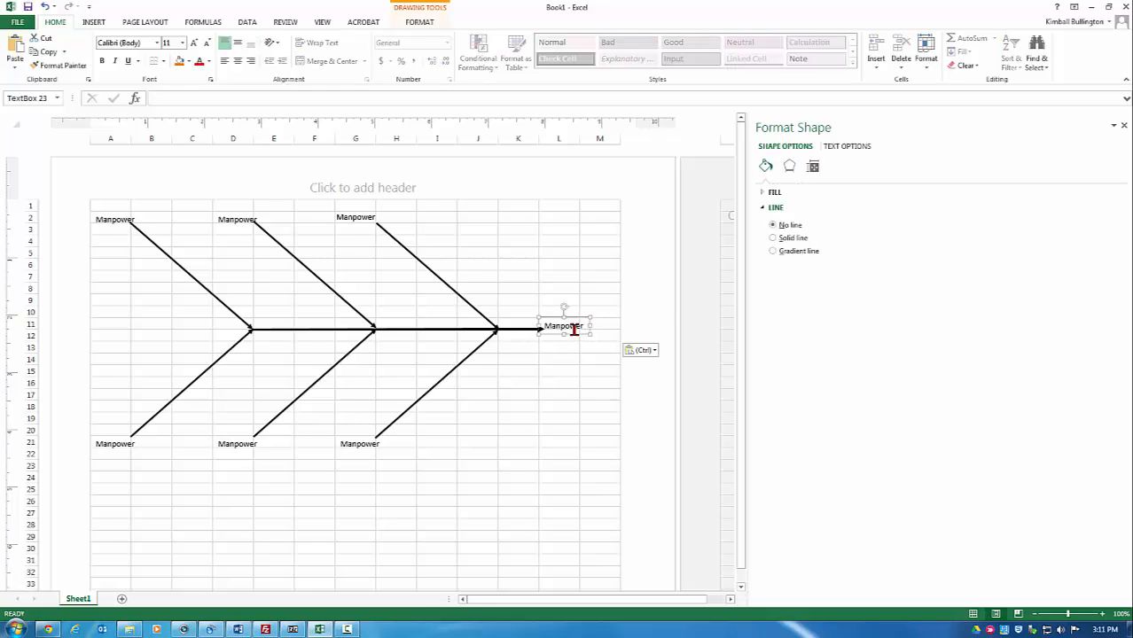
Step: Make the head label 14-point bold Tahoma
right_click(574, 329)
left_click(634, 296)
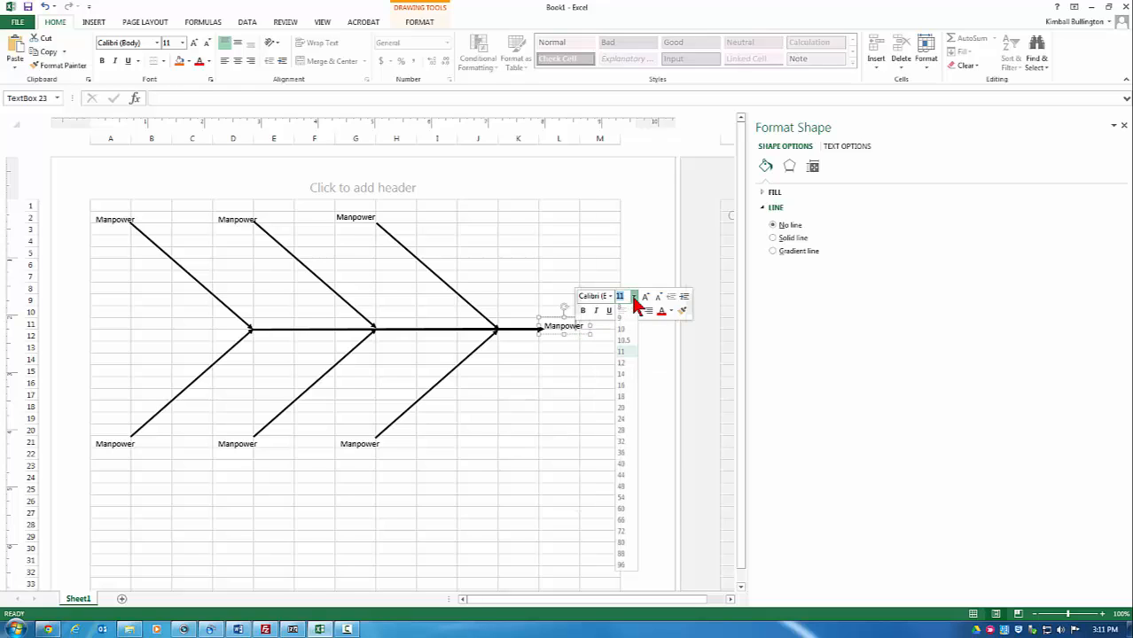
left_click(627, 379)
left_click(583, 310)
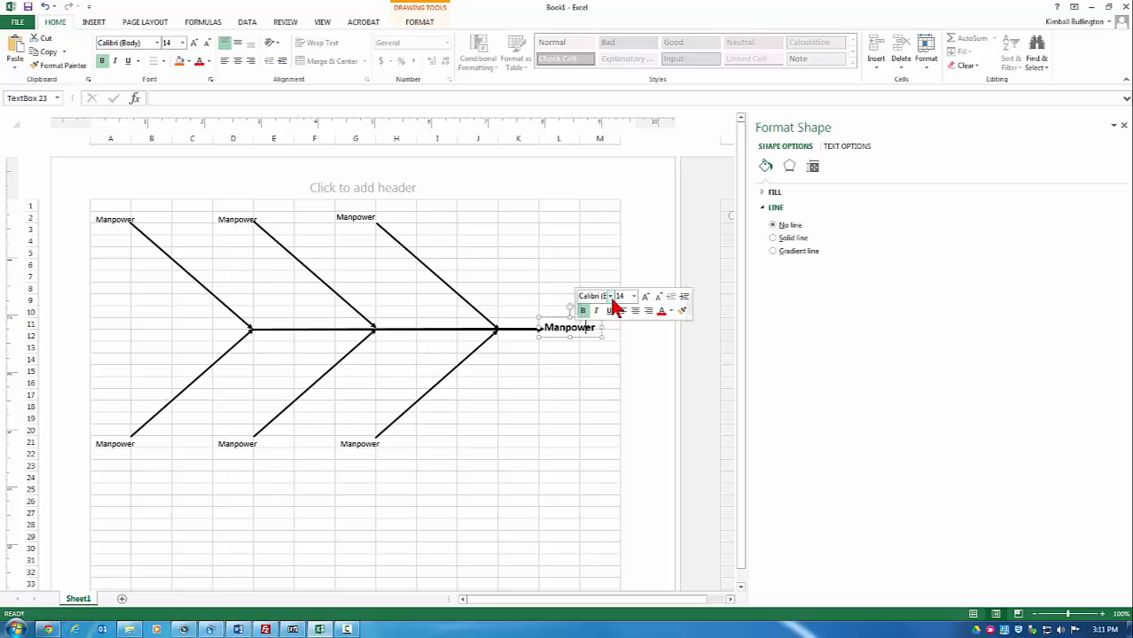
left_click(611, 297)
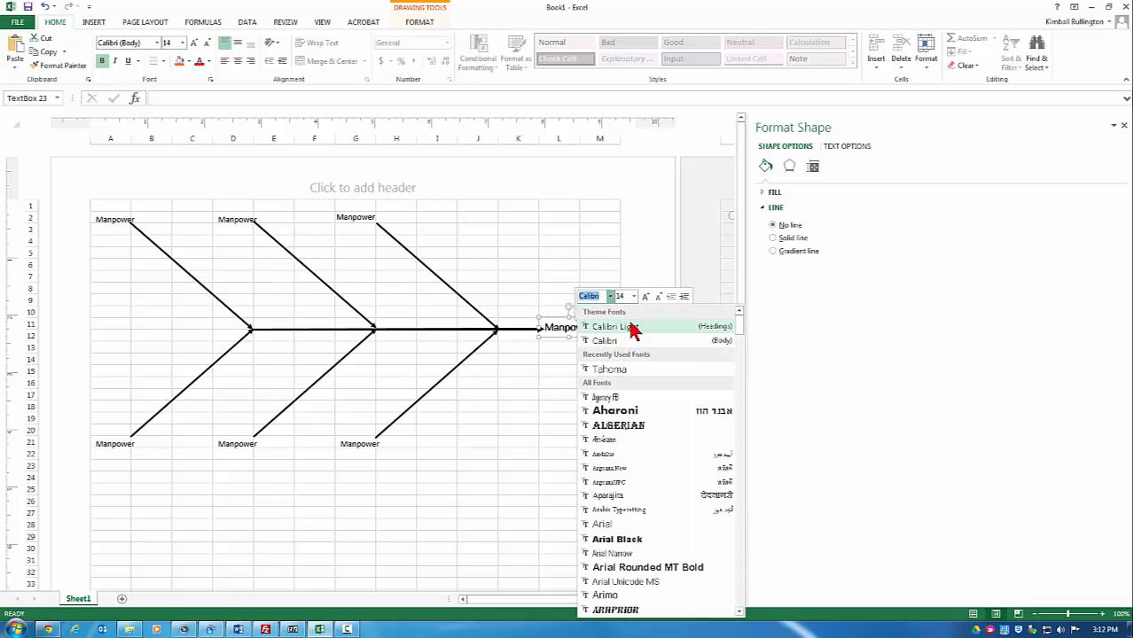
left_click(637, 371)
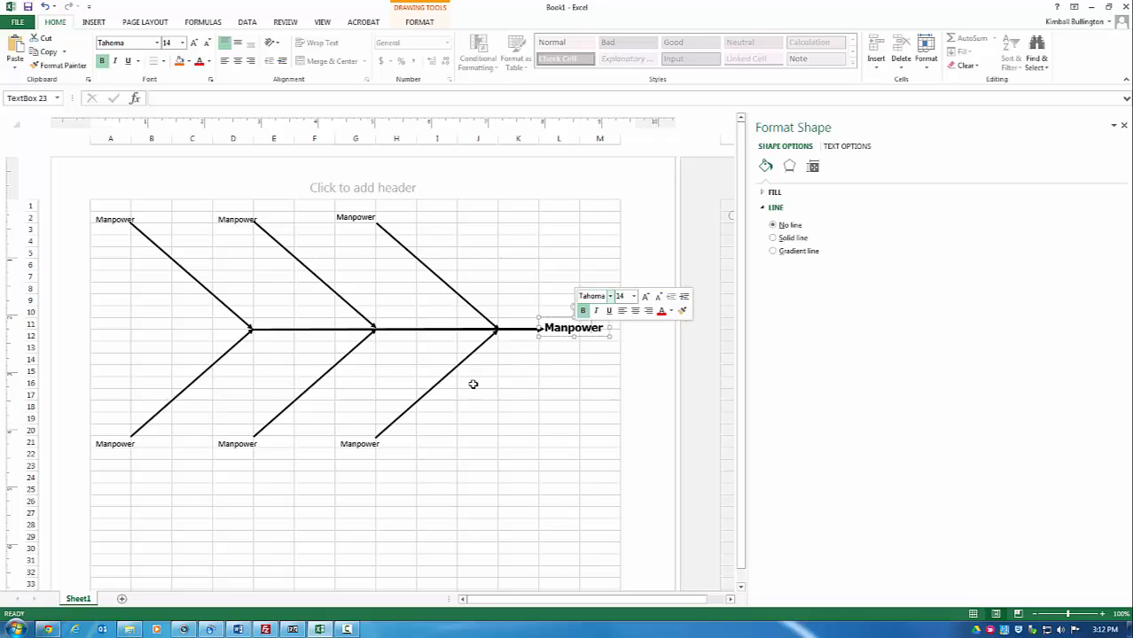
Step: Set the lower-right Manpower label at G21 to Tahoma, size 12
left_click(351, 446)
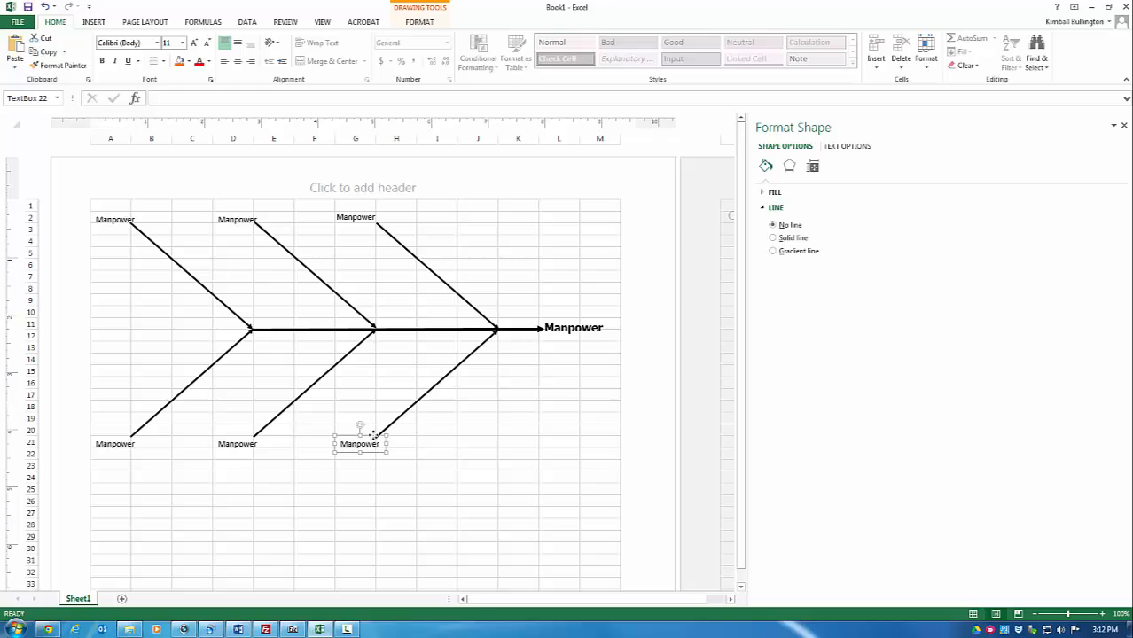
right_click(372, 441)
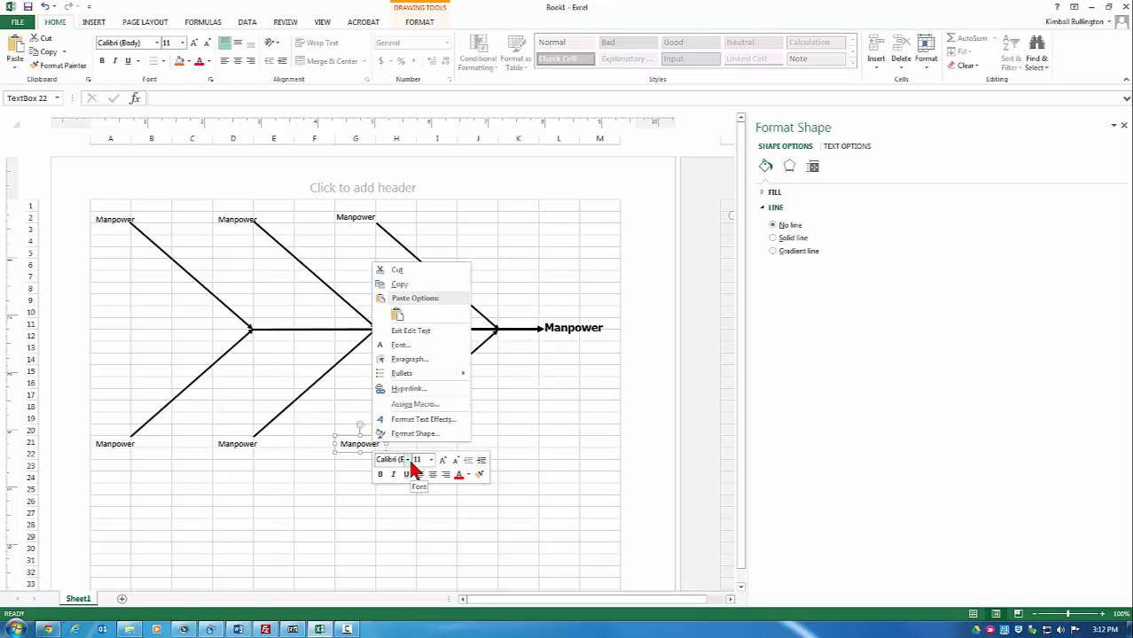
left_click(409, 462)
left_click(409, 462)
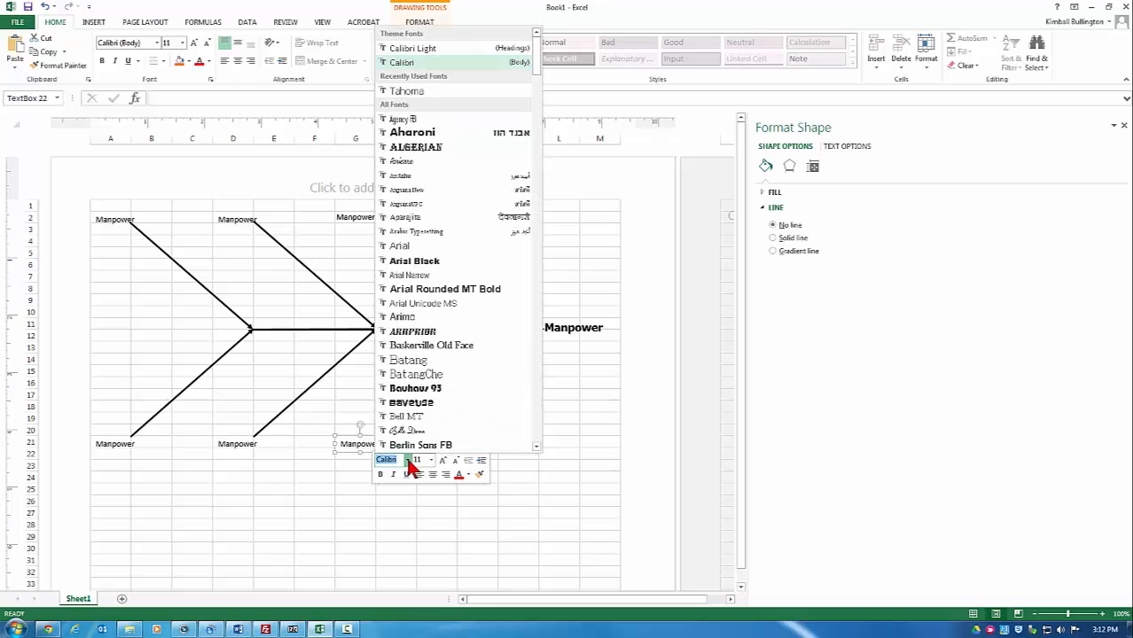
left_click(436, 92)
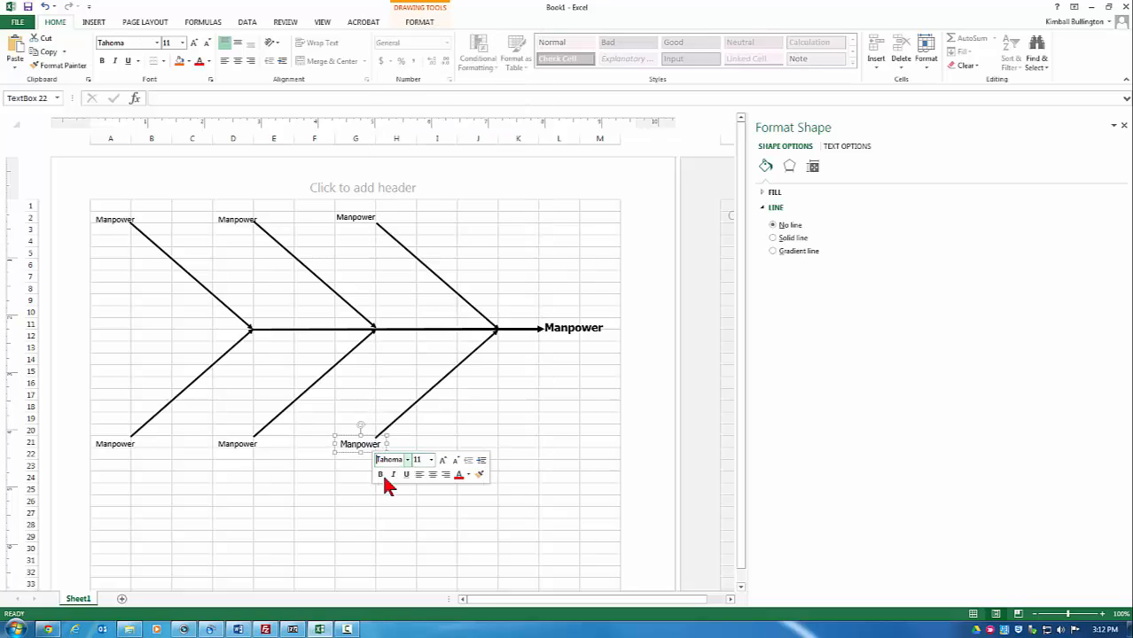
left_click(430, 461)
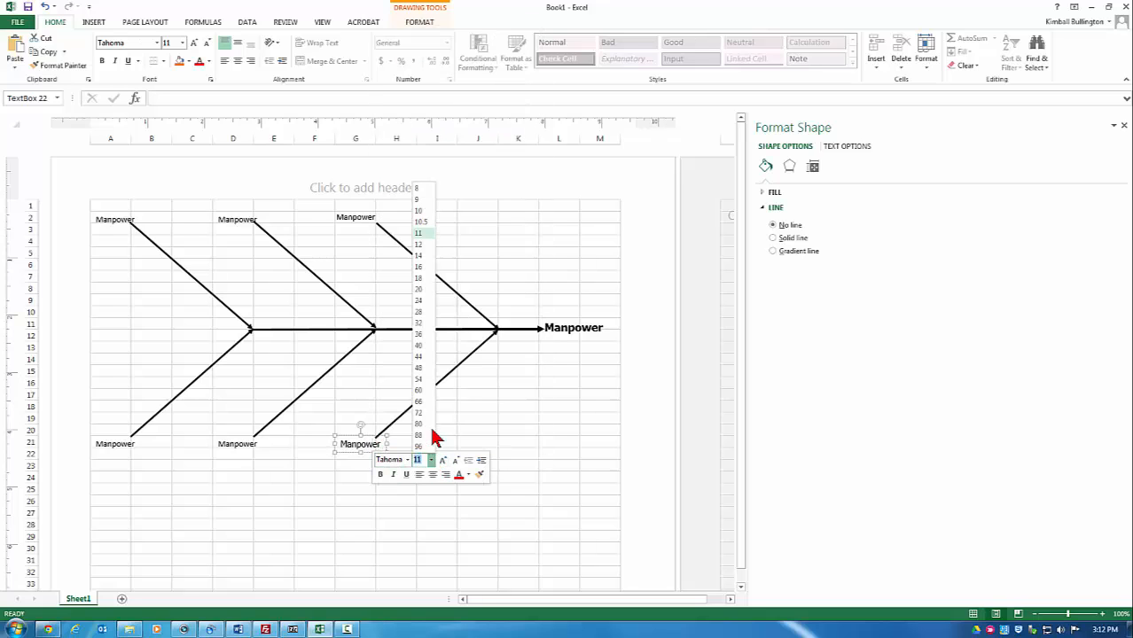
left_click(419, 243)
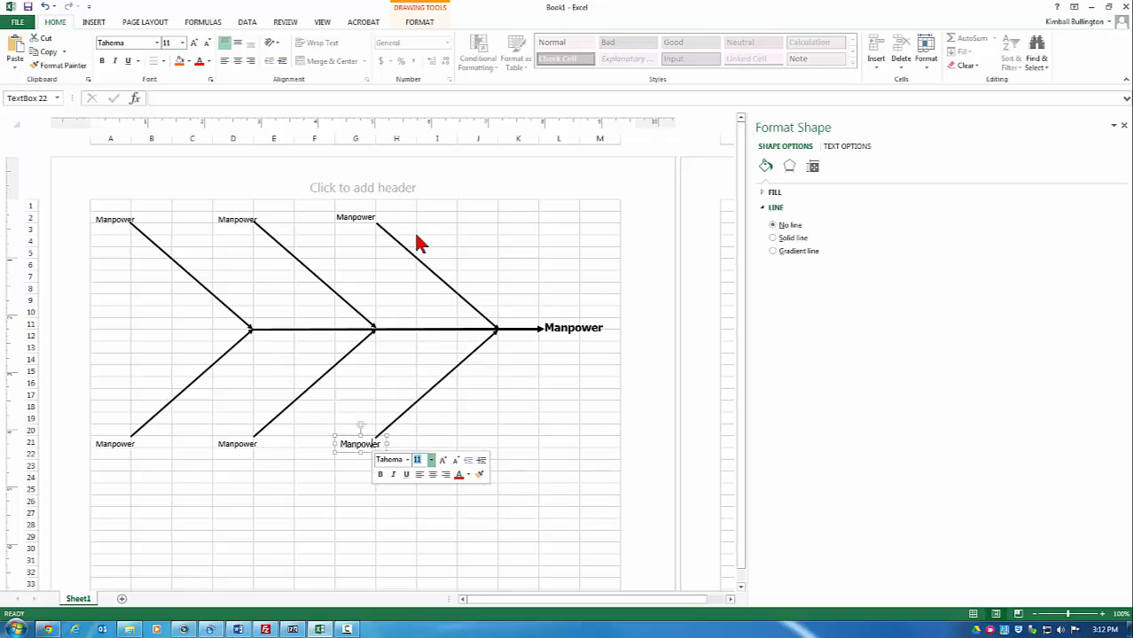
Step: Set the top-right Manpower label to Tahoma, size 12
left_click(368, 217)
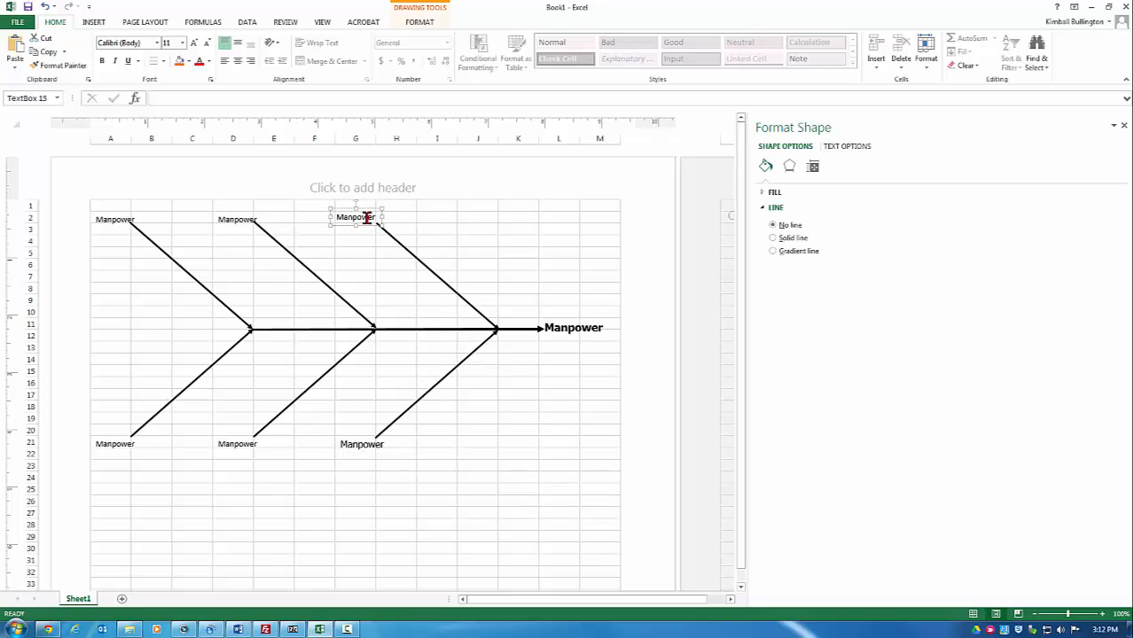
right_click(367, 217)
left_click(401, 186)
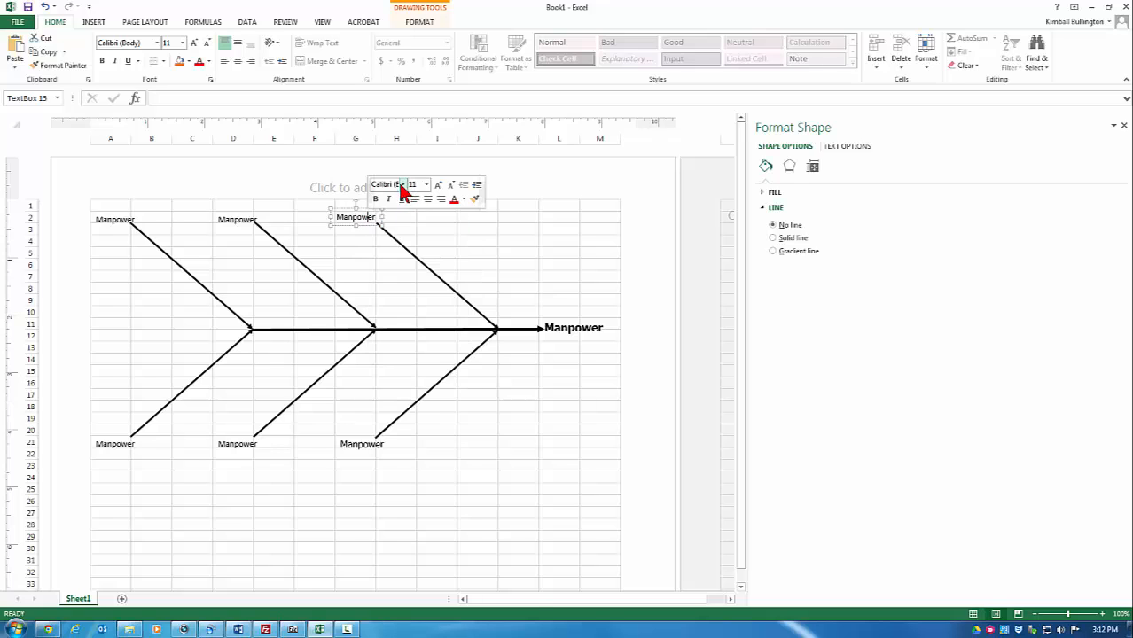
left_click(401, 187)
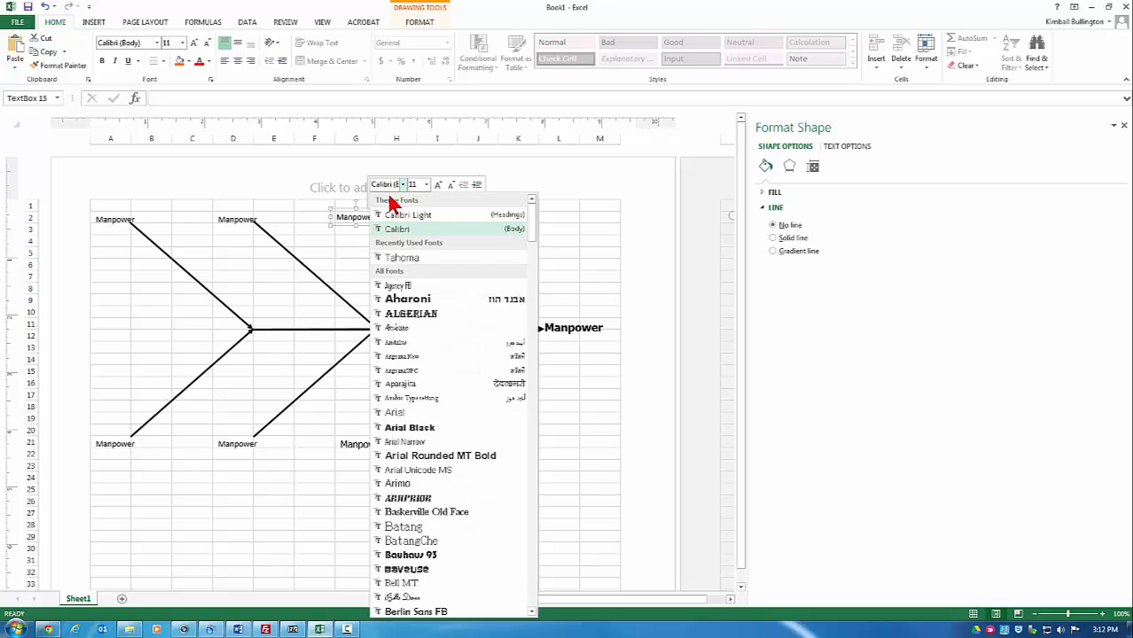
left_click(417, 259)
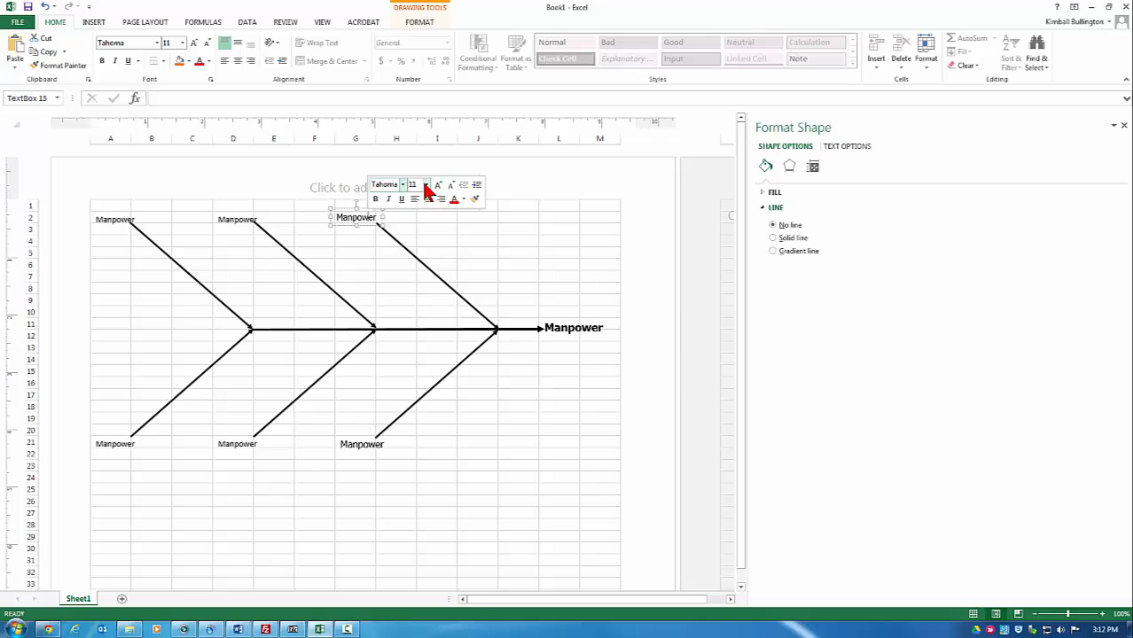
left_click(425, 186)
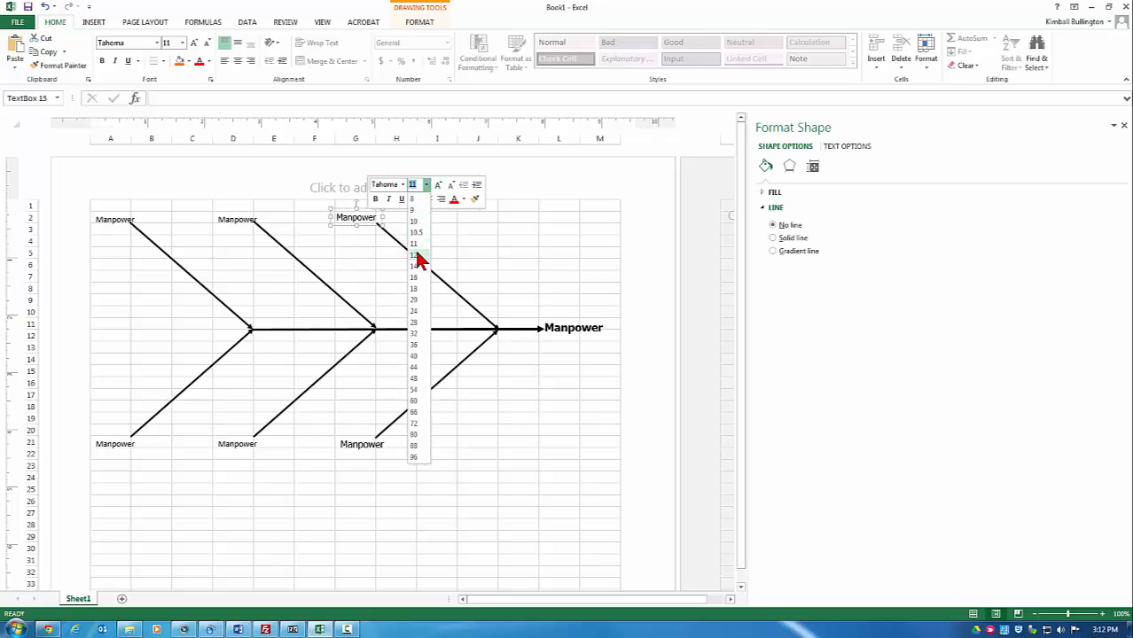
left_click(413, 255)
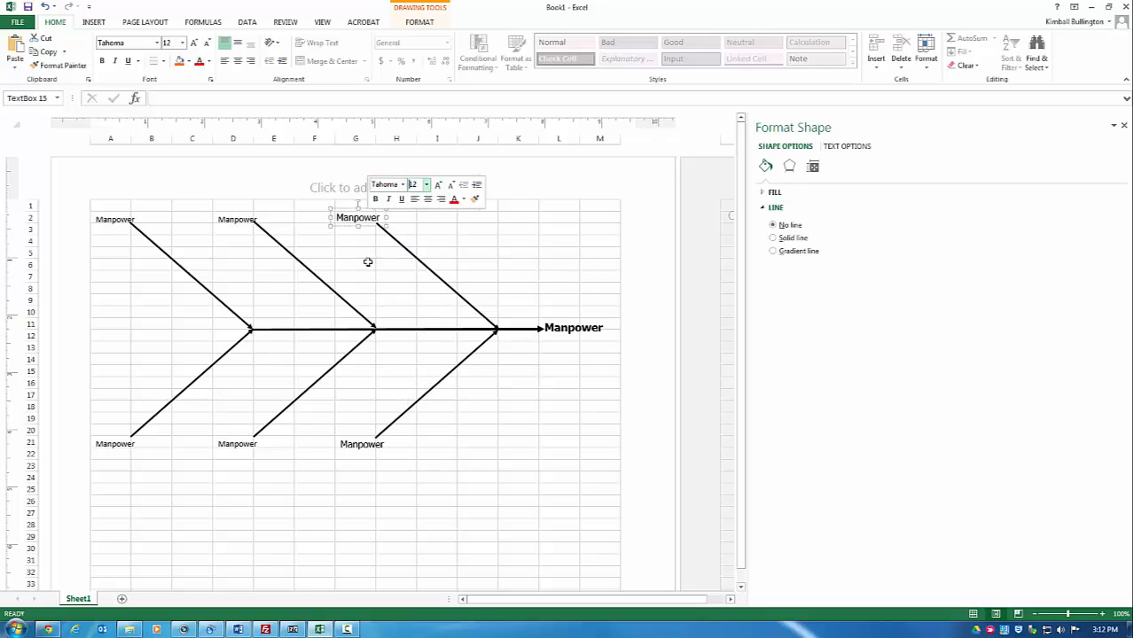
Step: Rename the bottom-right label to Methods and the D2 label to Materials in Tahoma 12
double_click(357, 444)
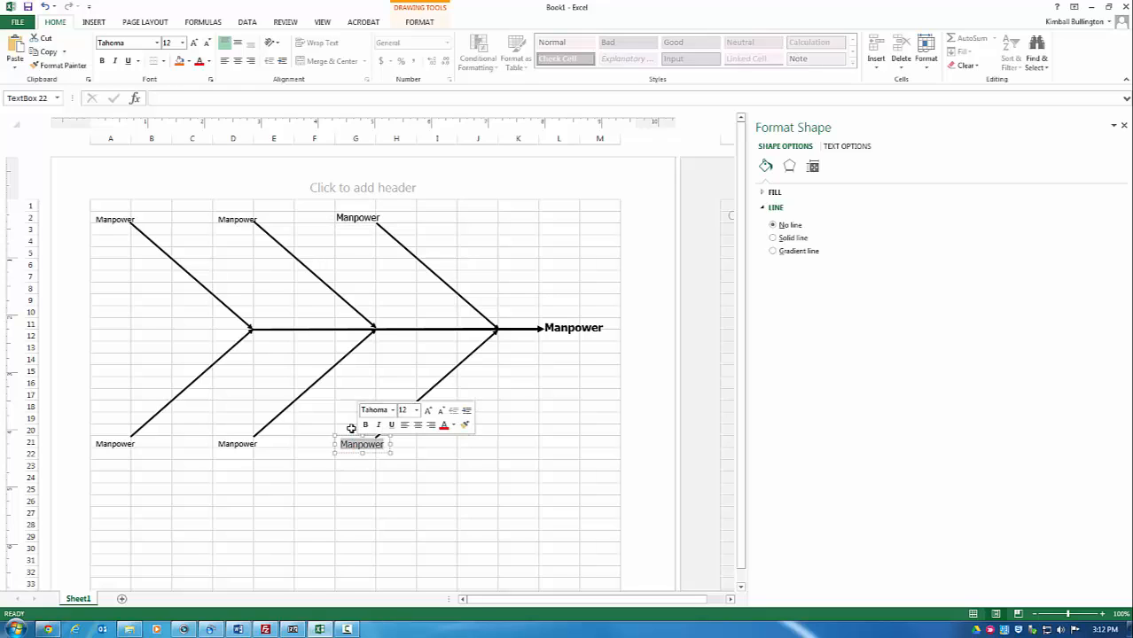
type("Methods")
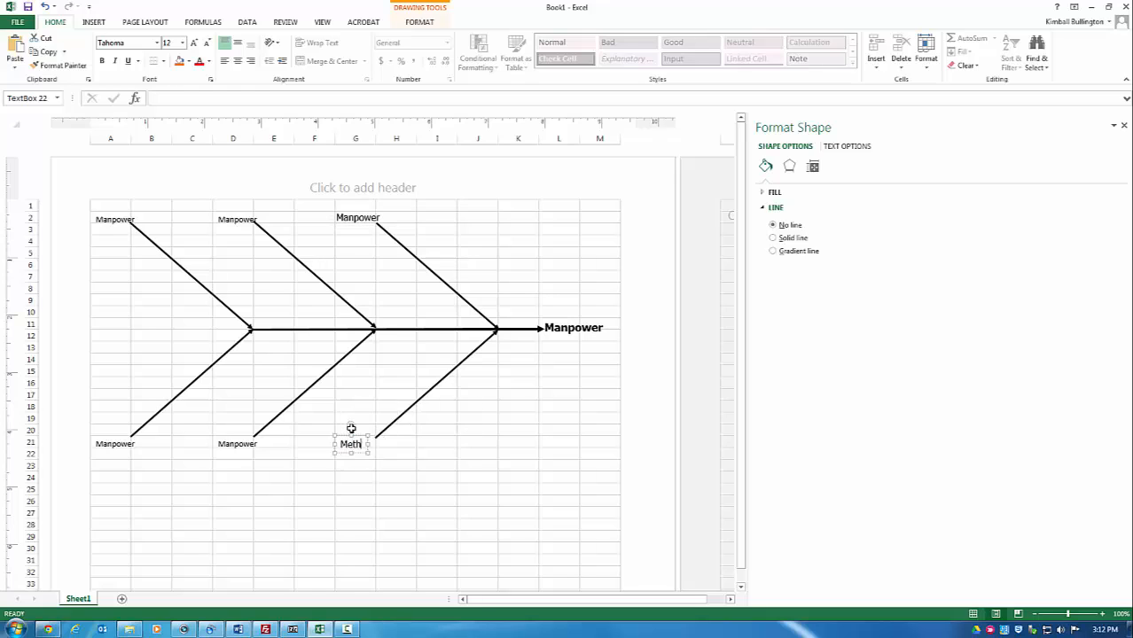
double_click(232, 219)
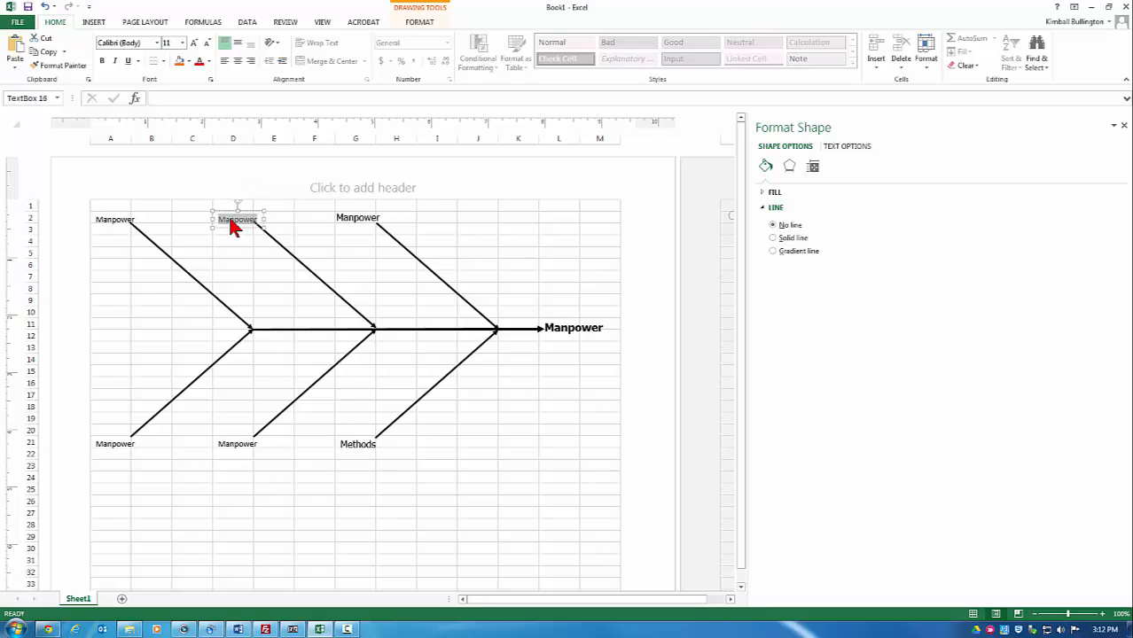
type("Materials")
double_click(230, 220)
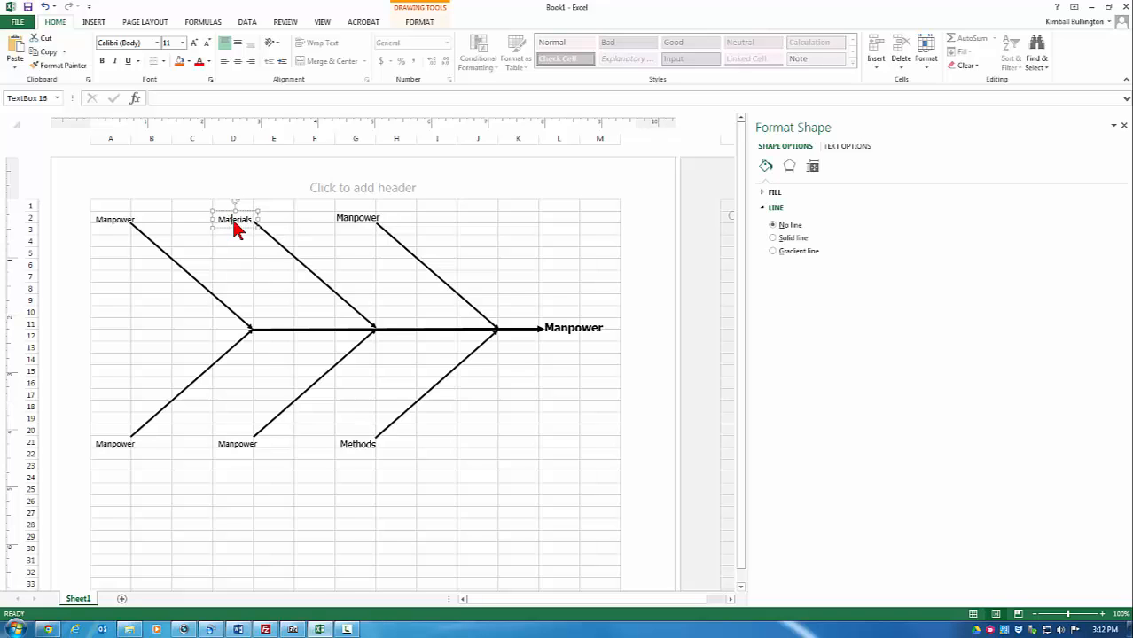
left_click(268, 189)
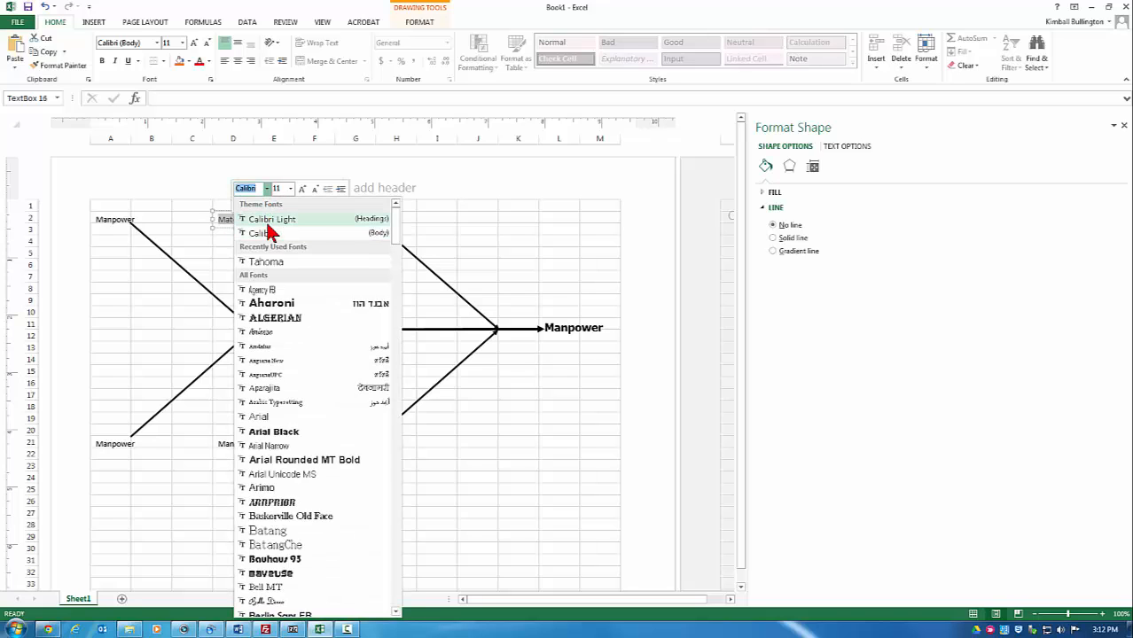
left_click(264, 258)
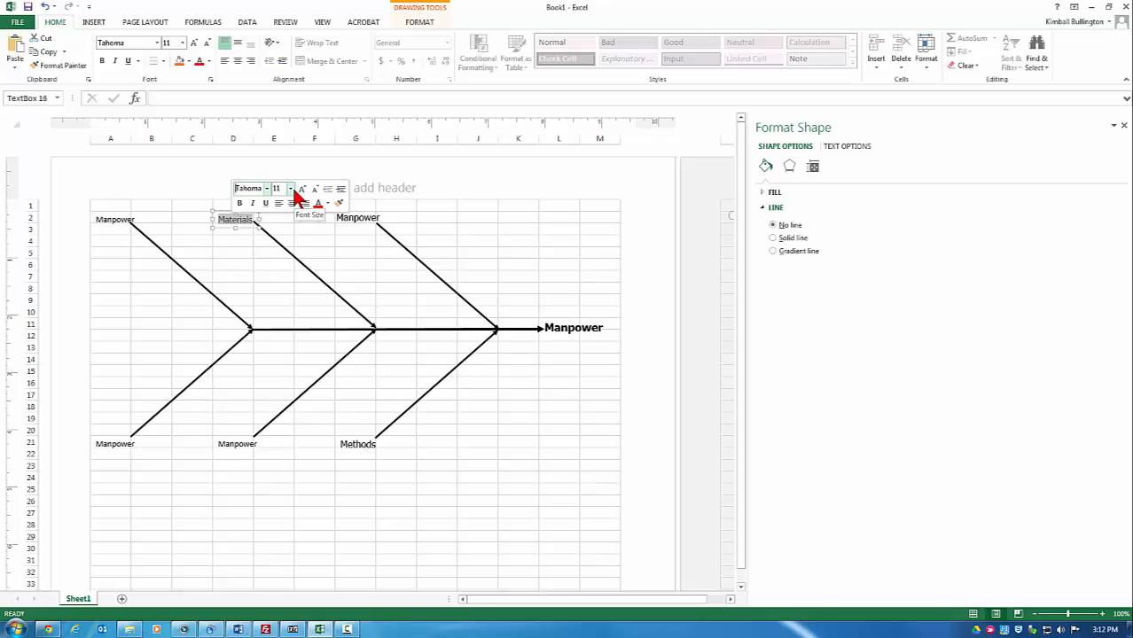
left_click(290, 189)
left_click(283, 264)
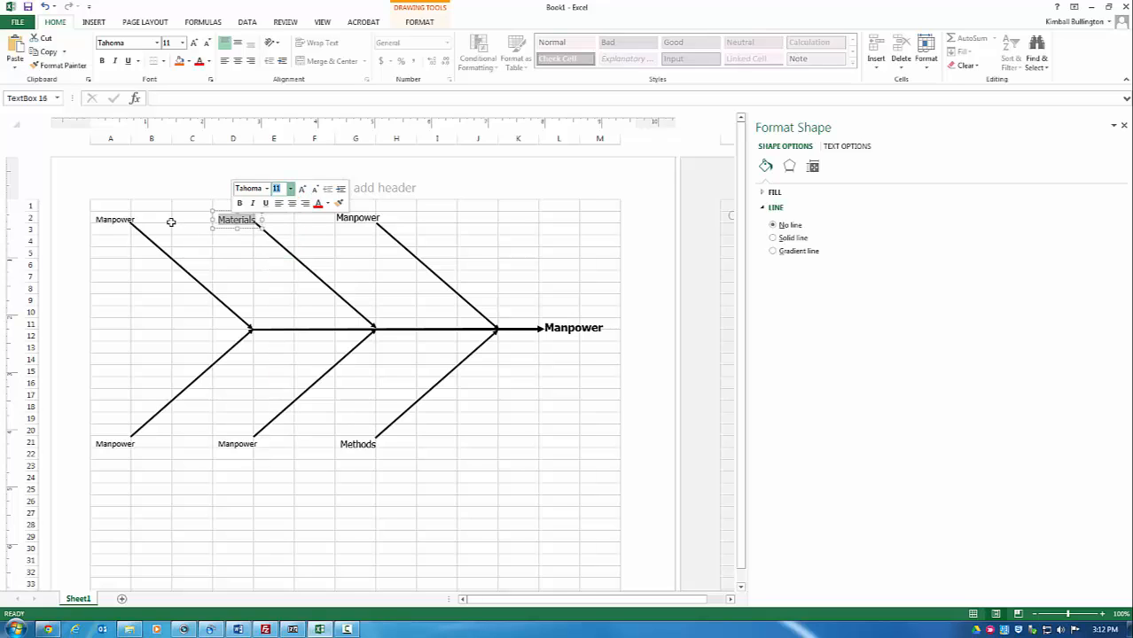
Step: Rename the A2 label to Measurements in Tahoma, size 12
double_click(121, 221)
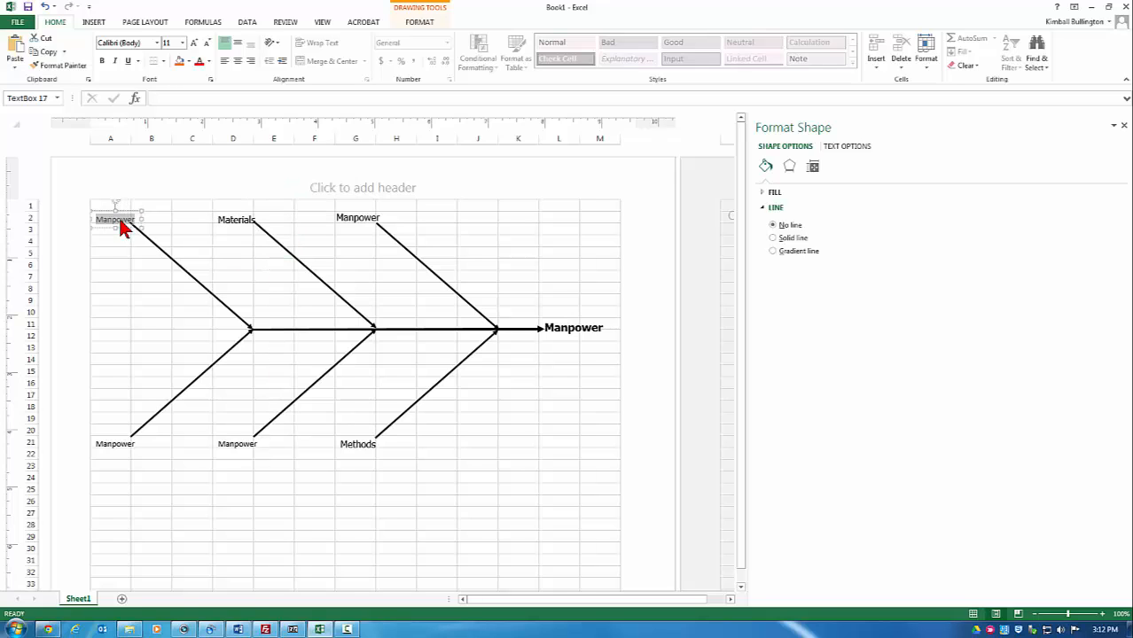
type("Measurements")
double_click(134, 218)
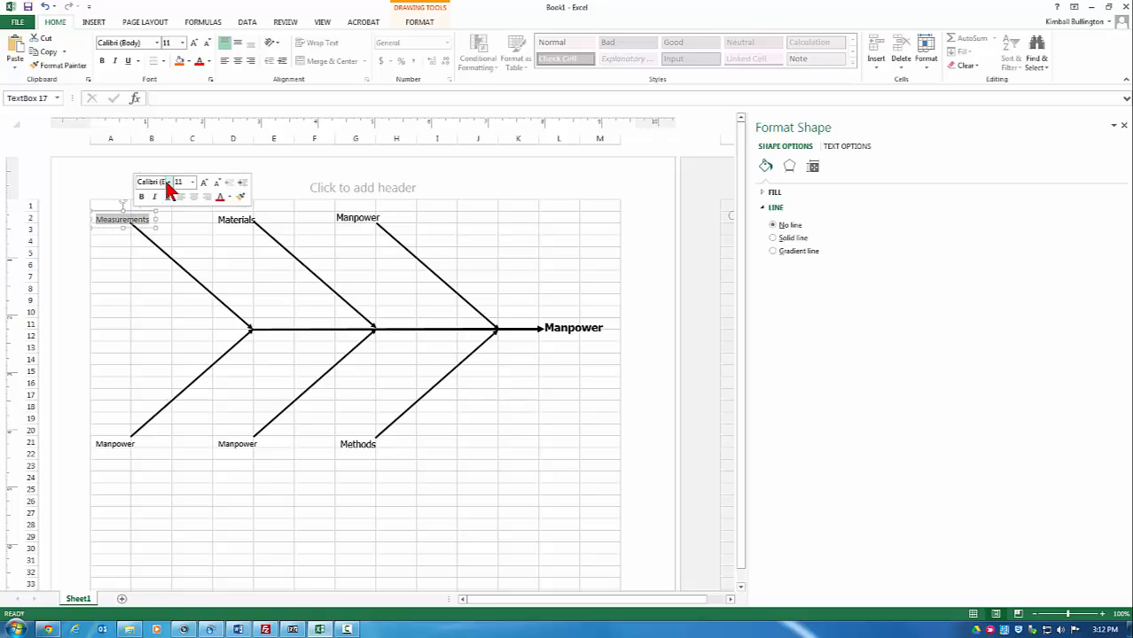
left_click(169, 182)
left_click(168, 247)
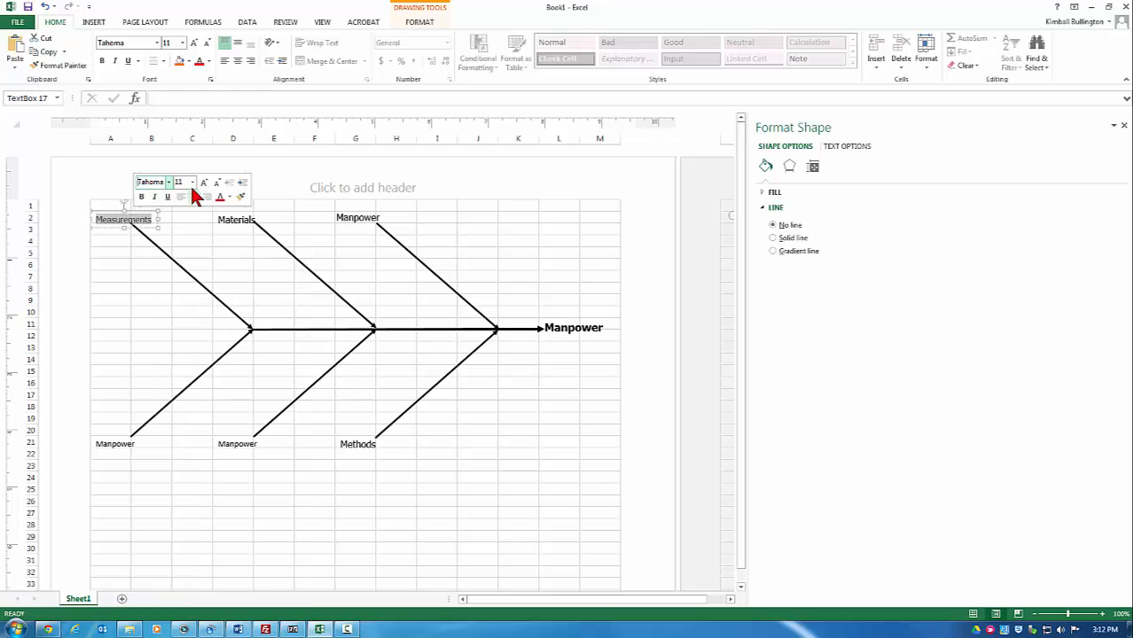
left_click(193, 183)
left_click(193, 287)
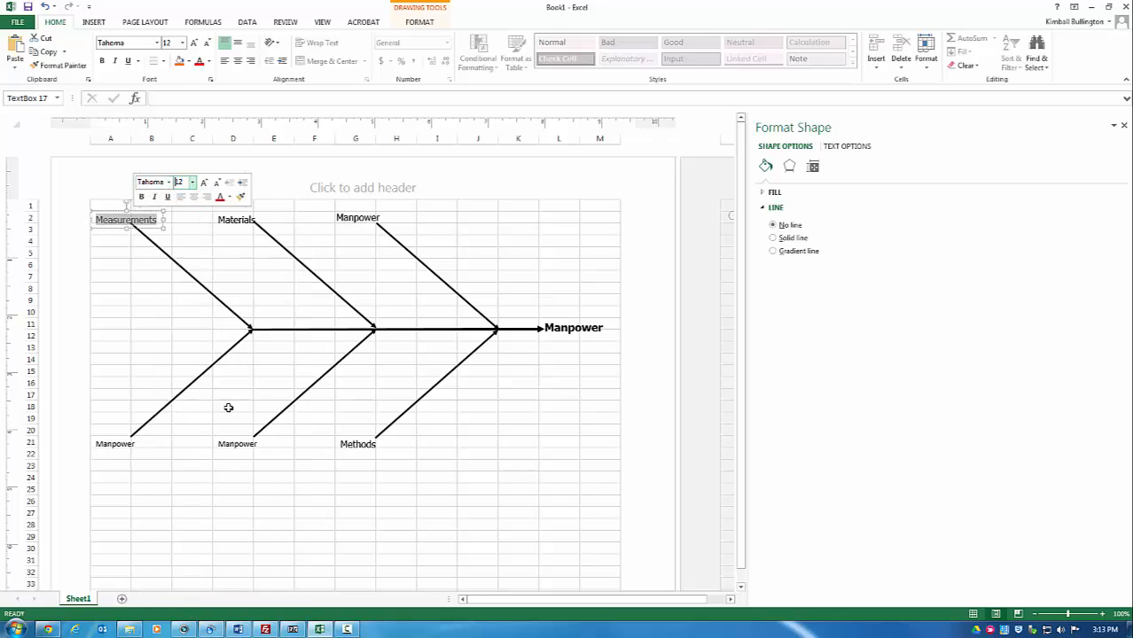
Step: Rename the bottom-middle label to Machines in Tahoma, size 12
double_click(242, 443)
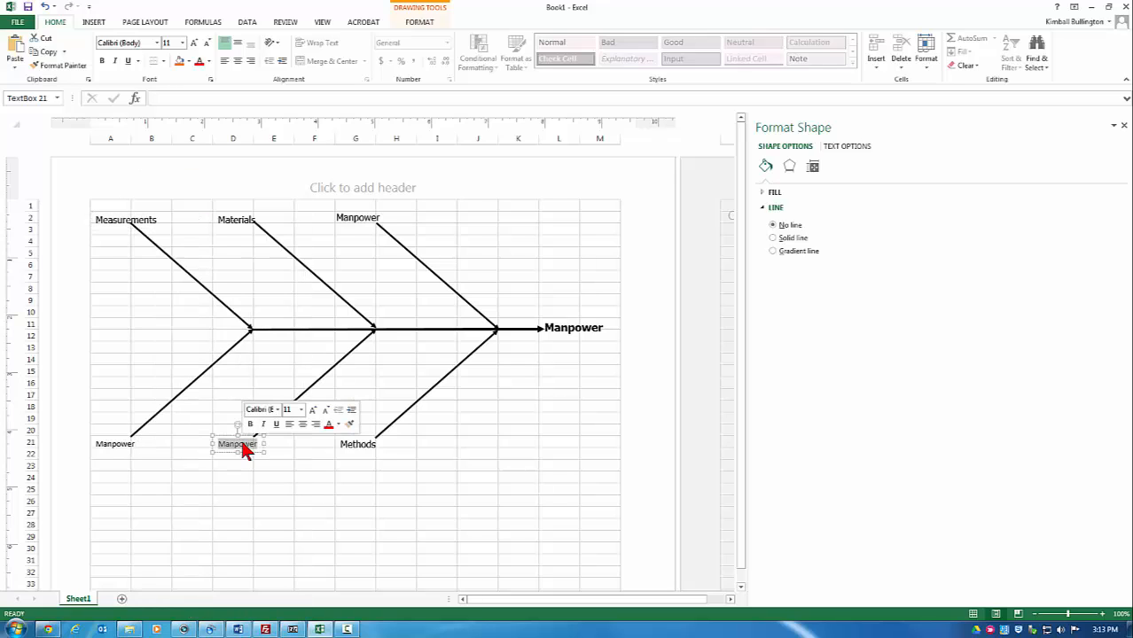
type("Machines")
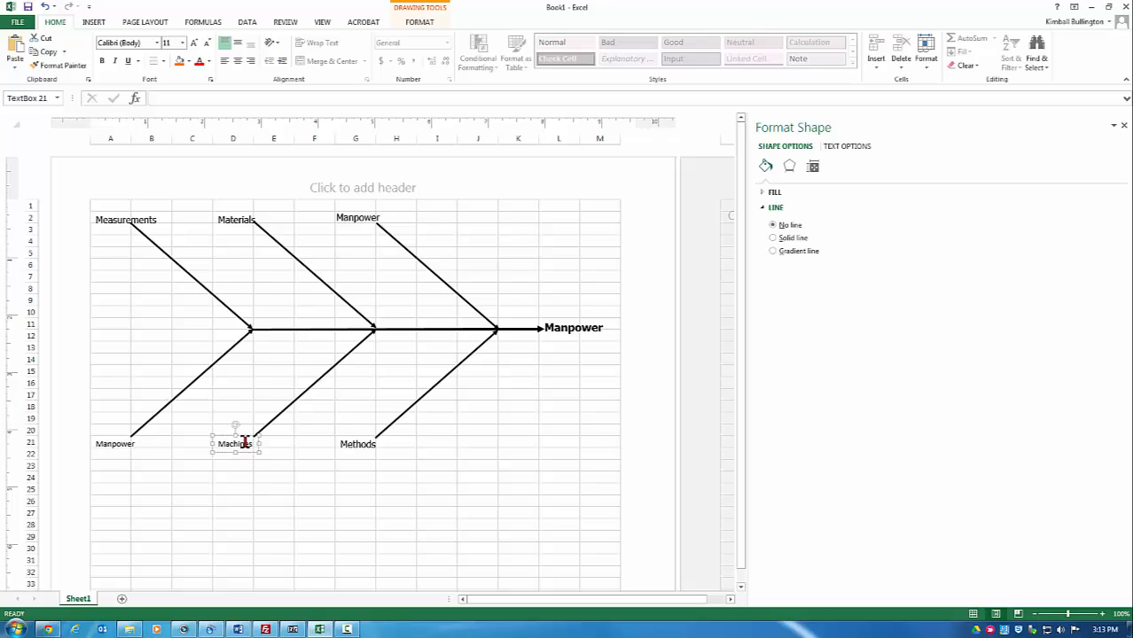
double_click(249, 443)
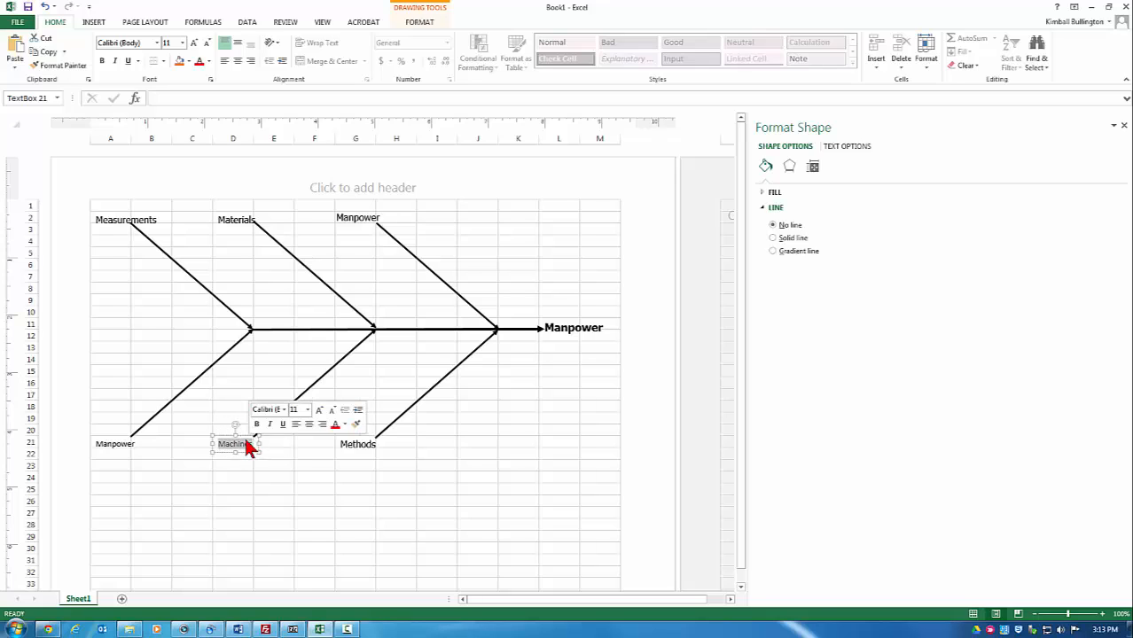
left_click(284, 409)
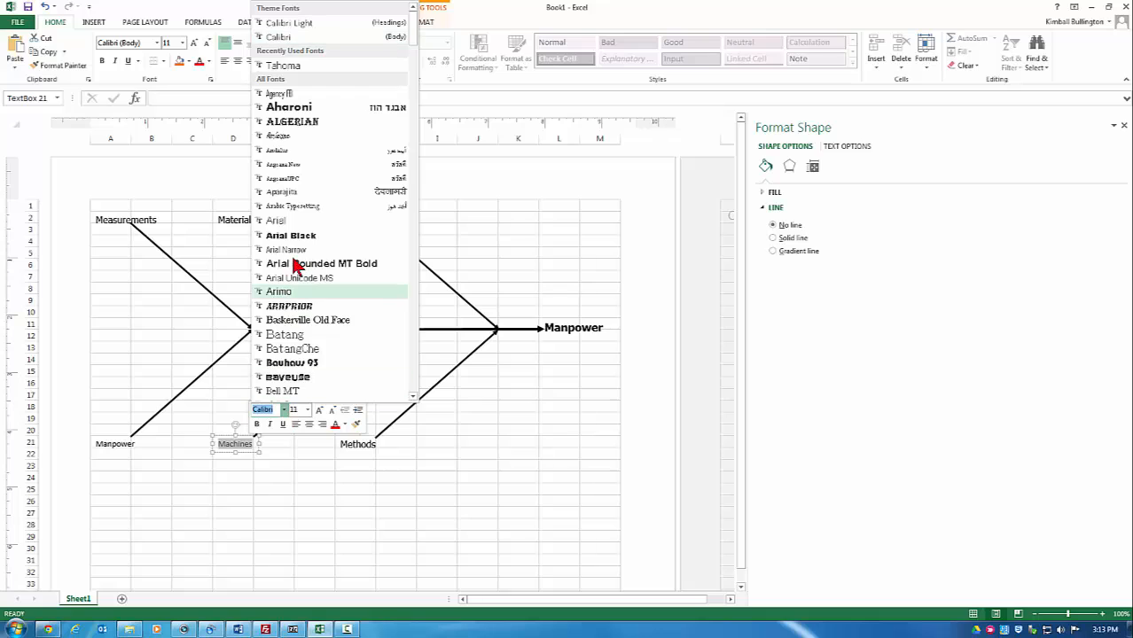
left_click(333, 65)
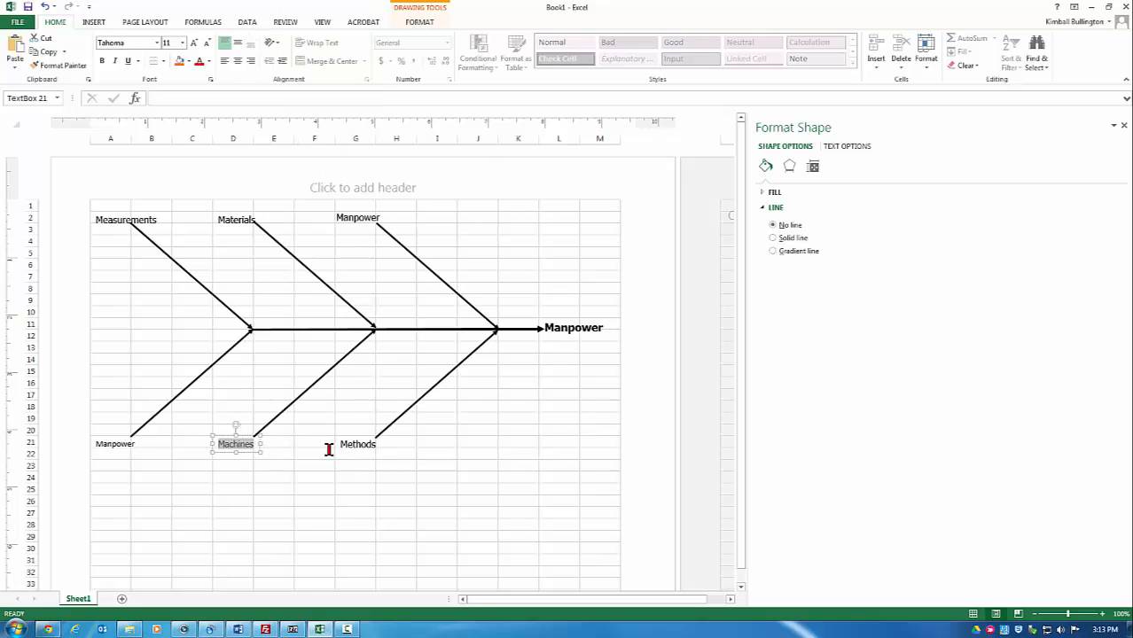
left_click(243, 441)
right_click(244, 441)
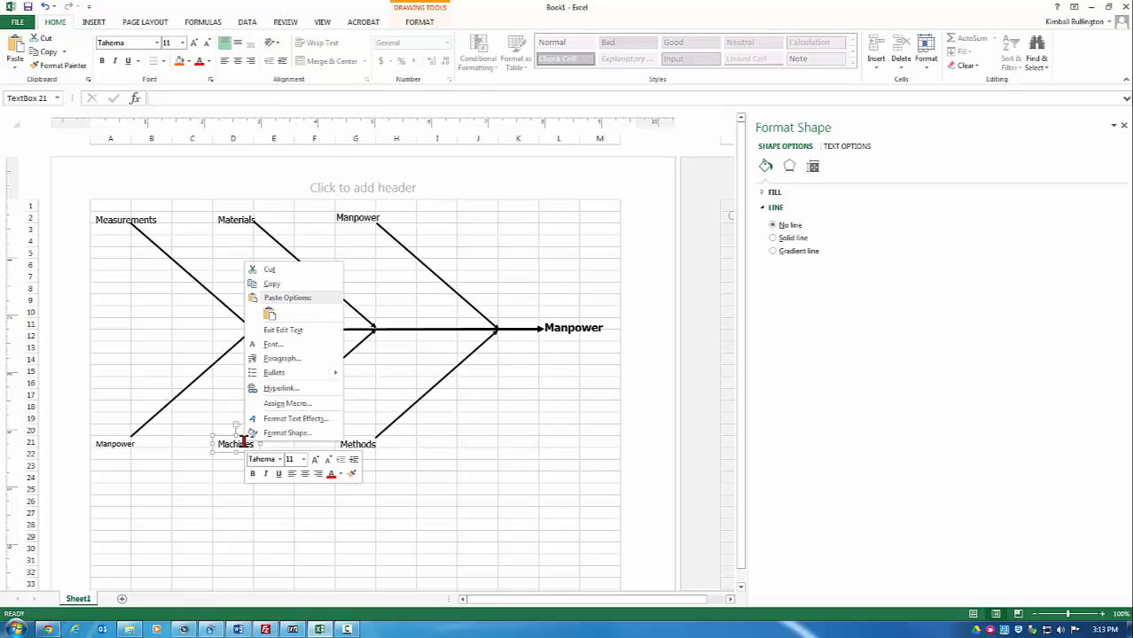
left_click(228, 441)
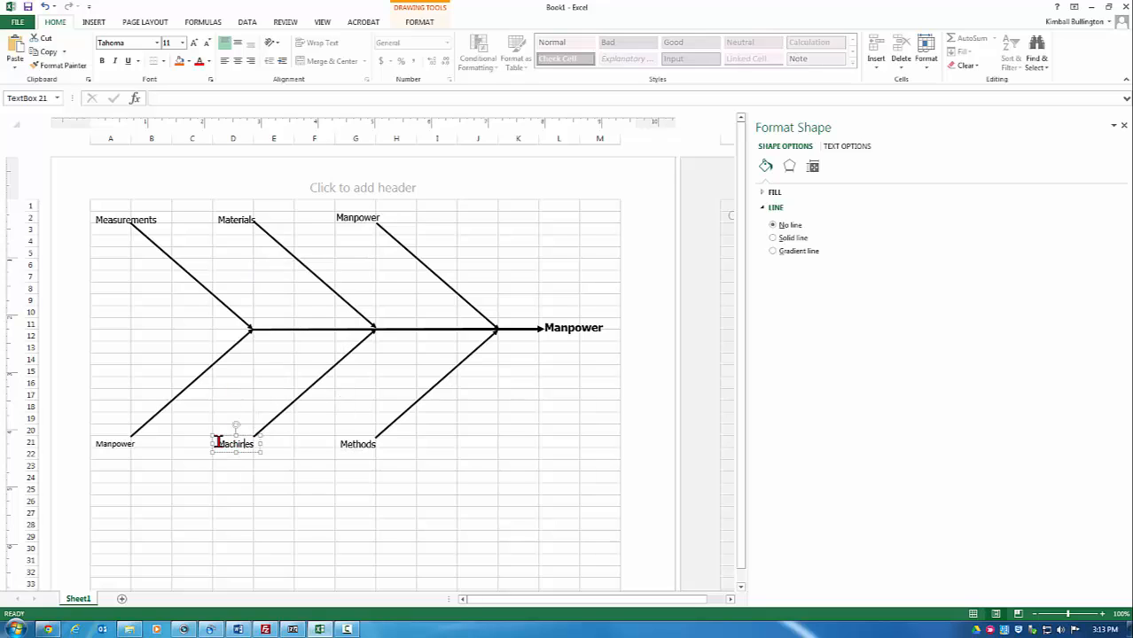
left_click_drag(218, 441, 261, 443)
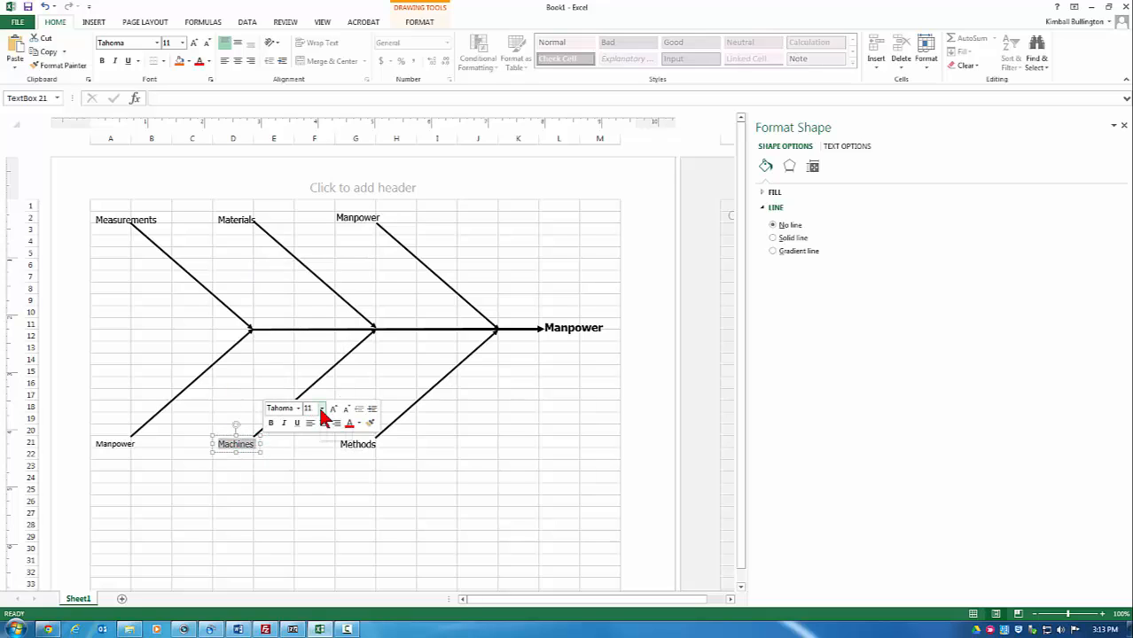
left_click(320, 410)
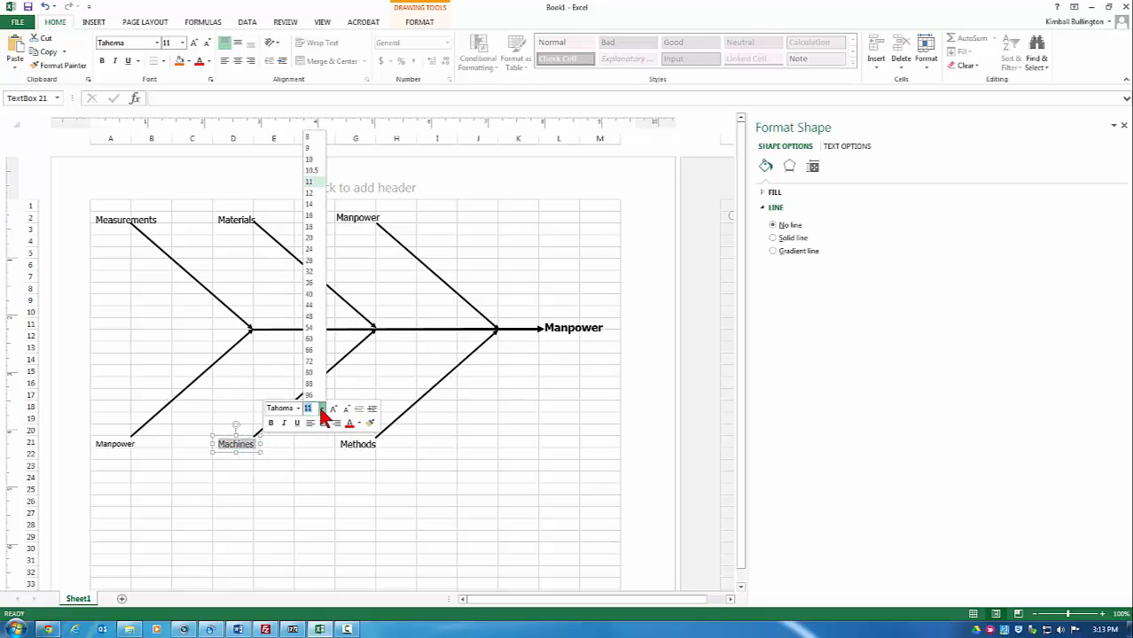
left_click(309, 192)
Step: Set the bottom-left Manpower label to Tahoma at 12 point
double_click(115, 445)
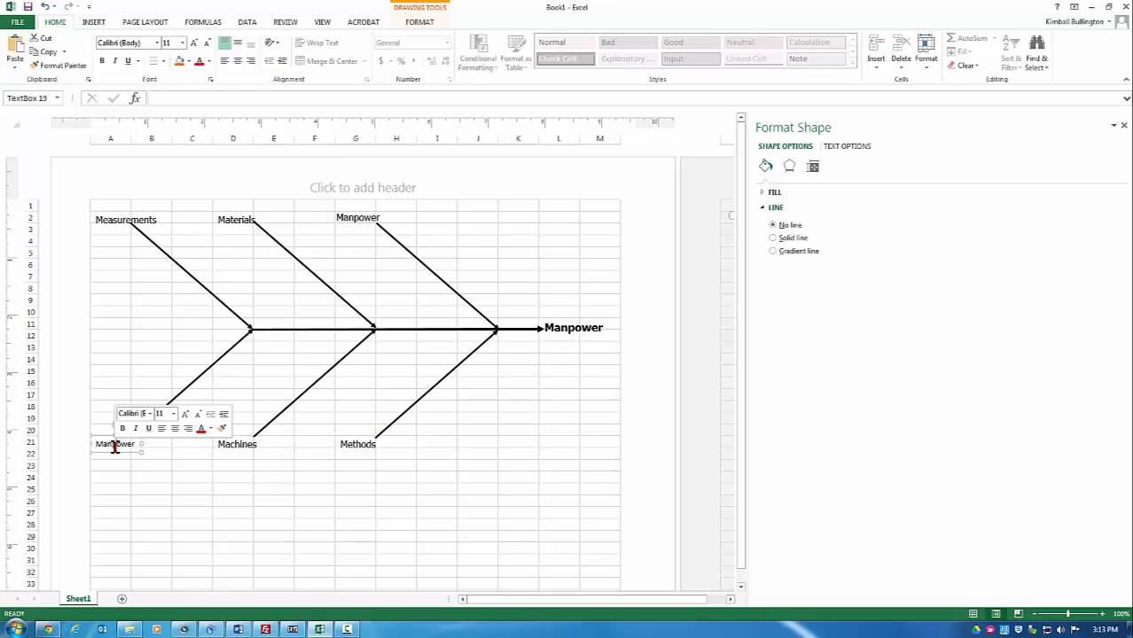
left_click(150, 415)
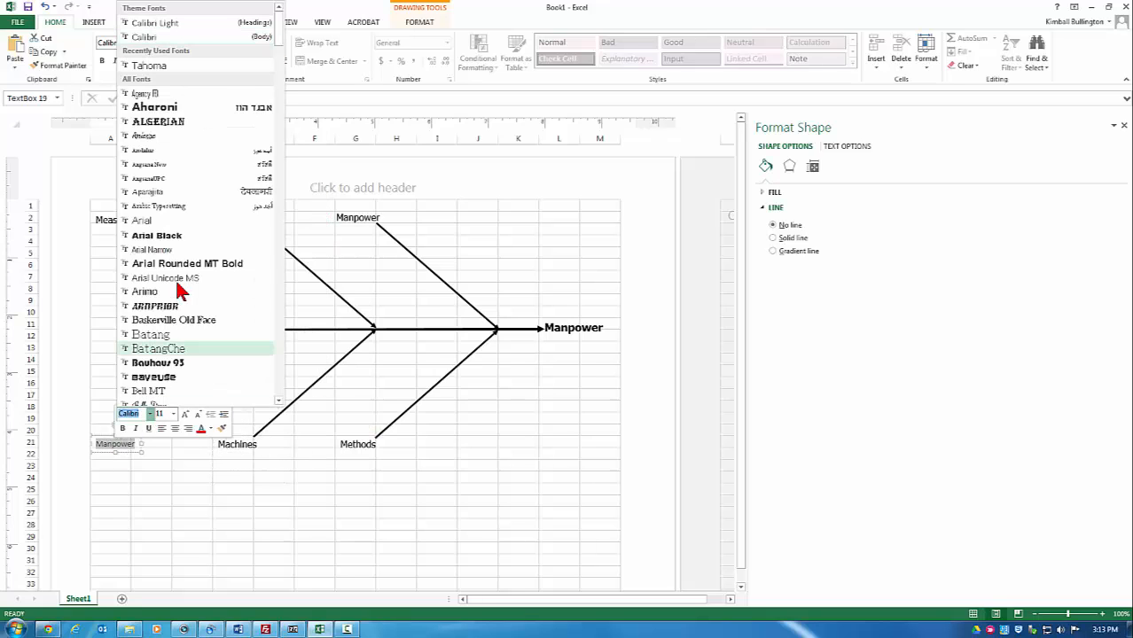
left_click(211, 67)
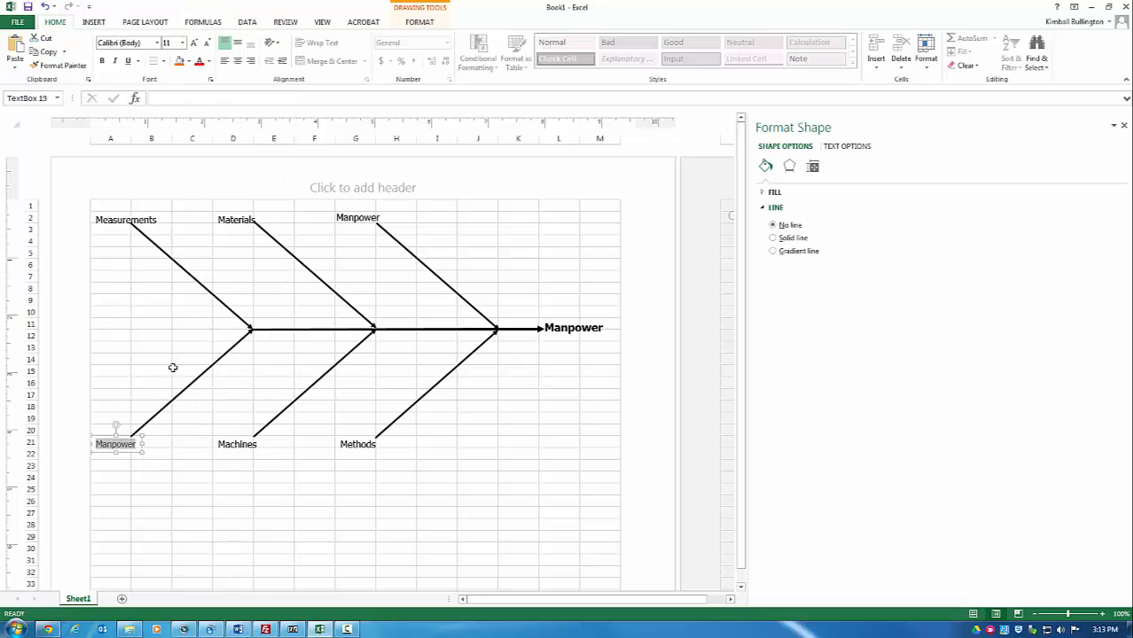
right_click(129, 440)
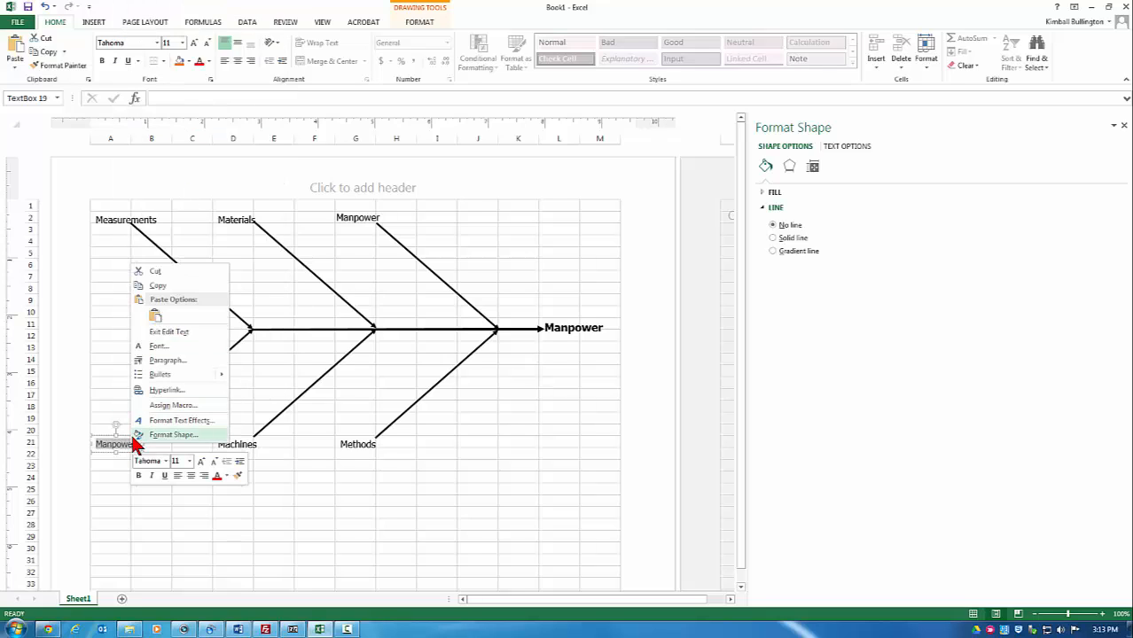
left_click(130, 442)
left_click(114, 445)
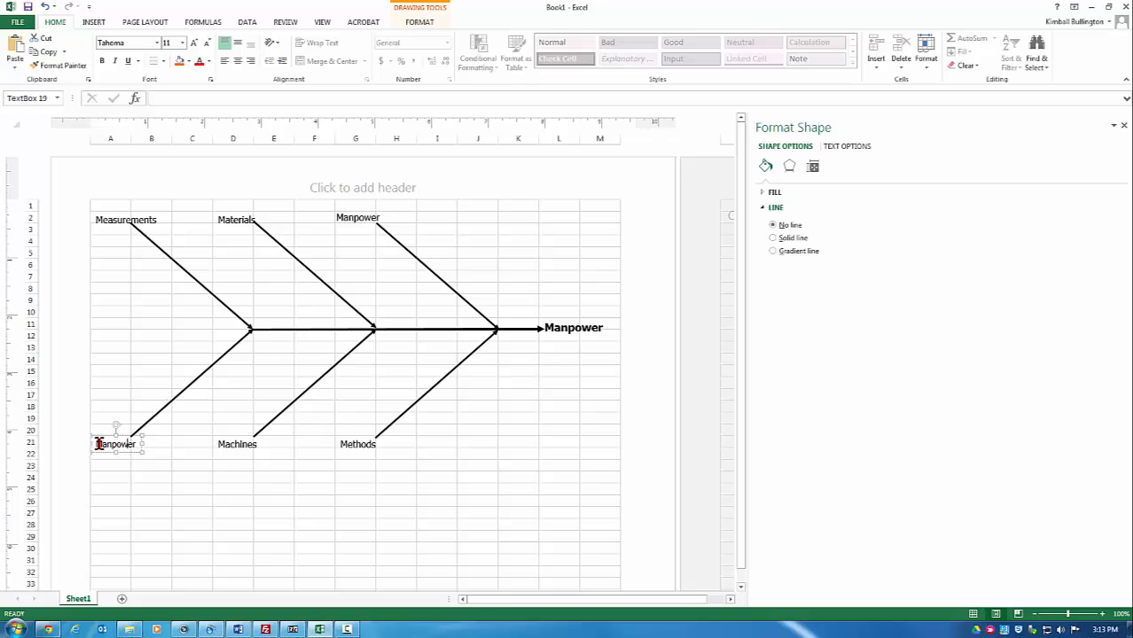
double_click(133, 444)
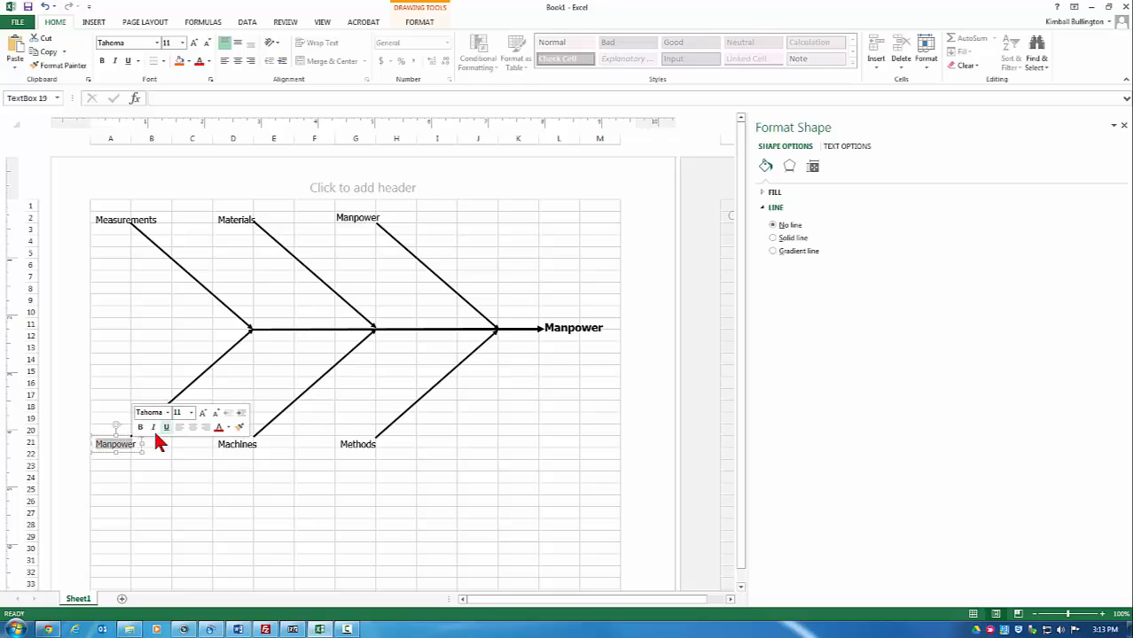
left_click(191, 412)
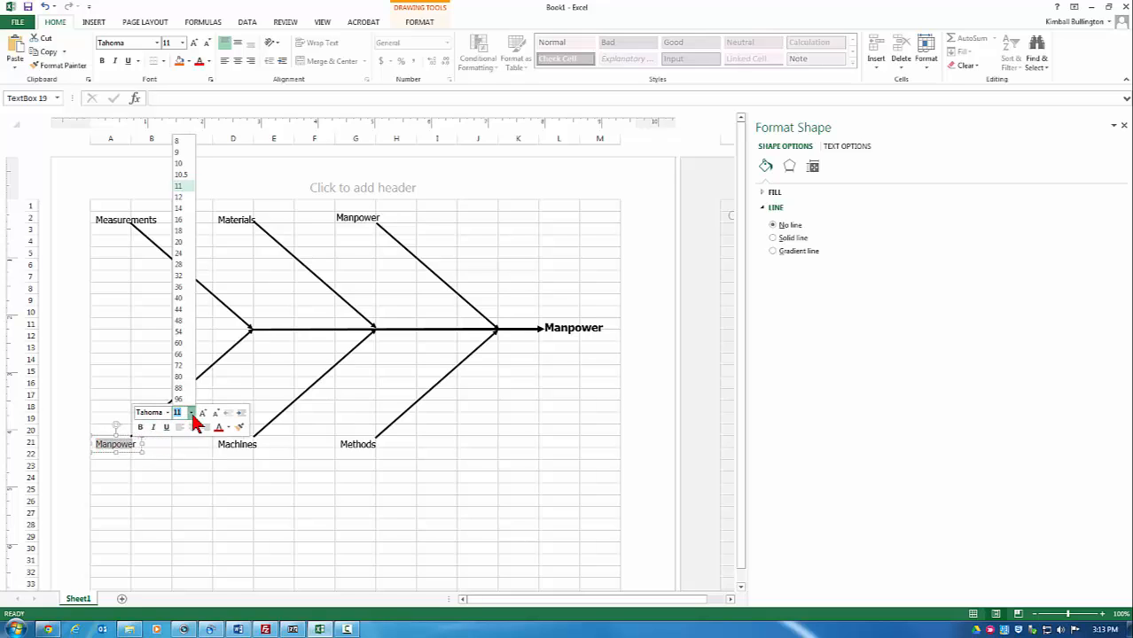
left_click(182, 197)
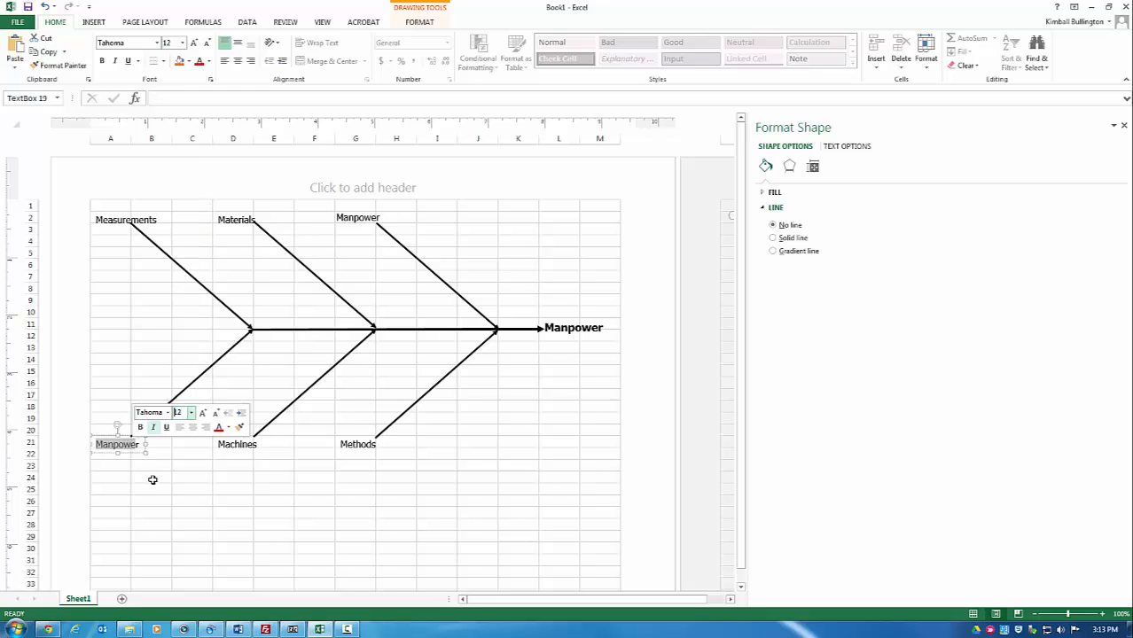
Step: Reselect the whole Manpower word and reapply the 12-point size
double_click(132, 445)
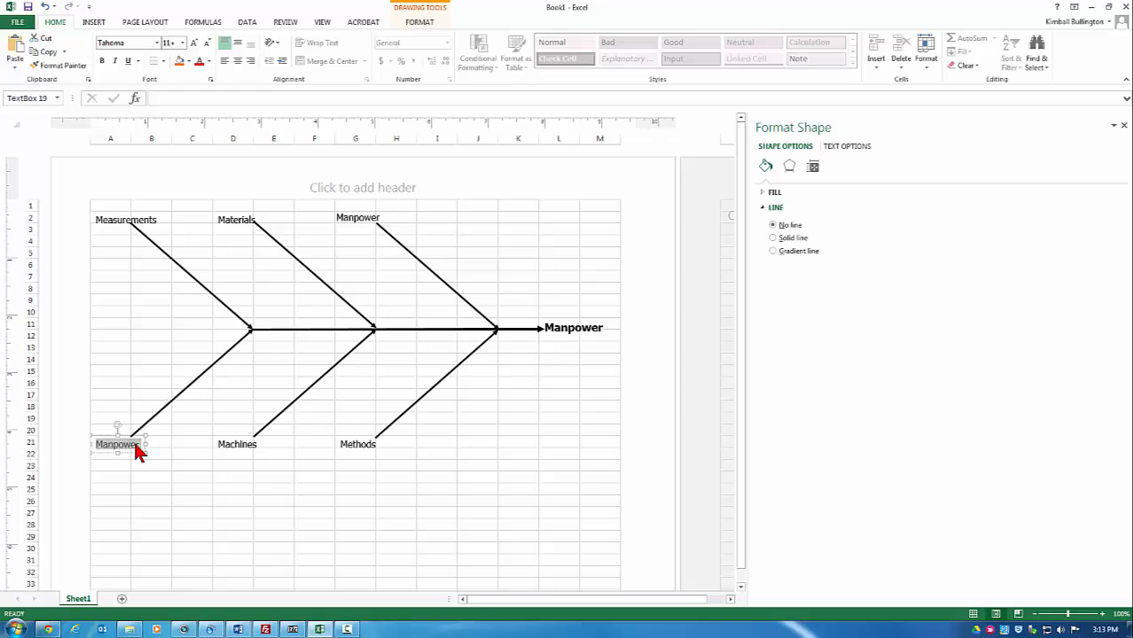
right_click(138, 451)
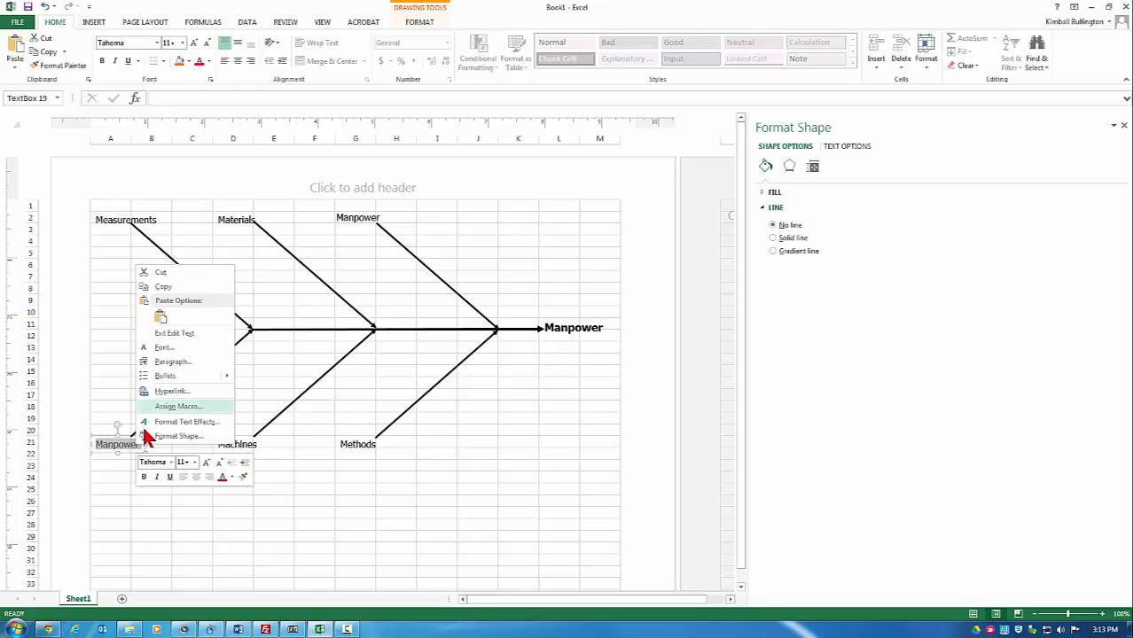
key("Escape")
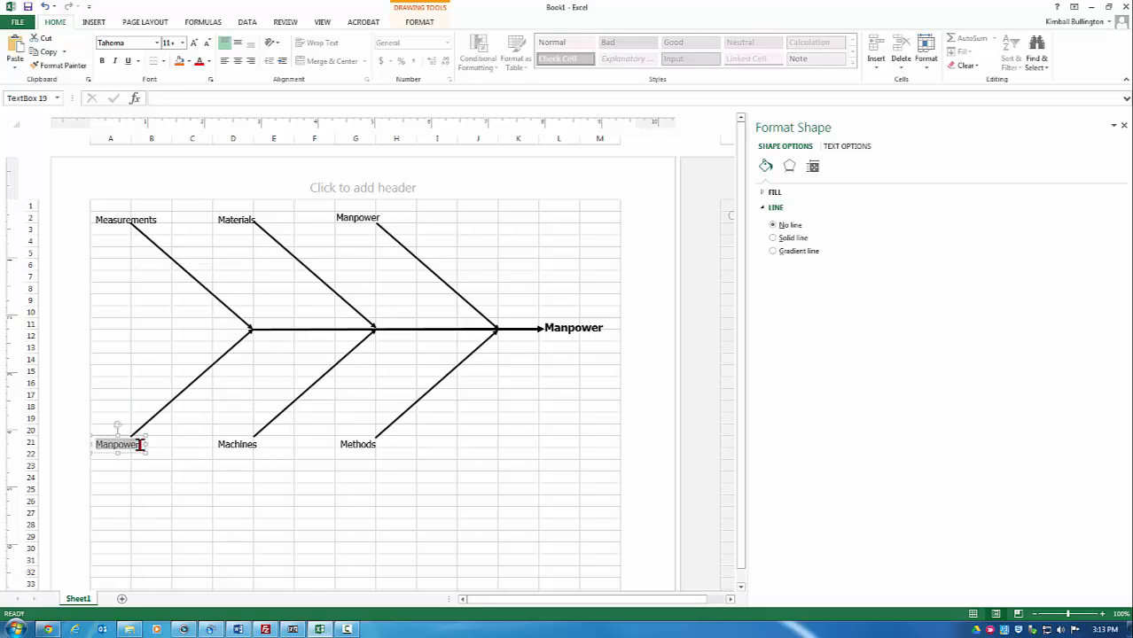
left_click(140, 449)
left_click_drag(80, 446, 122, 451)
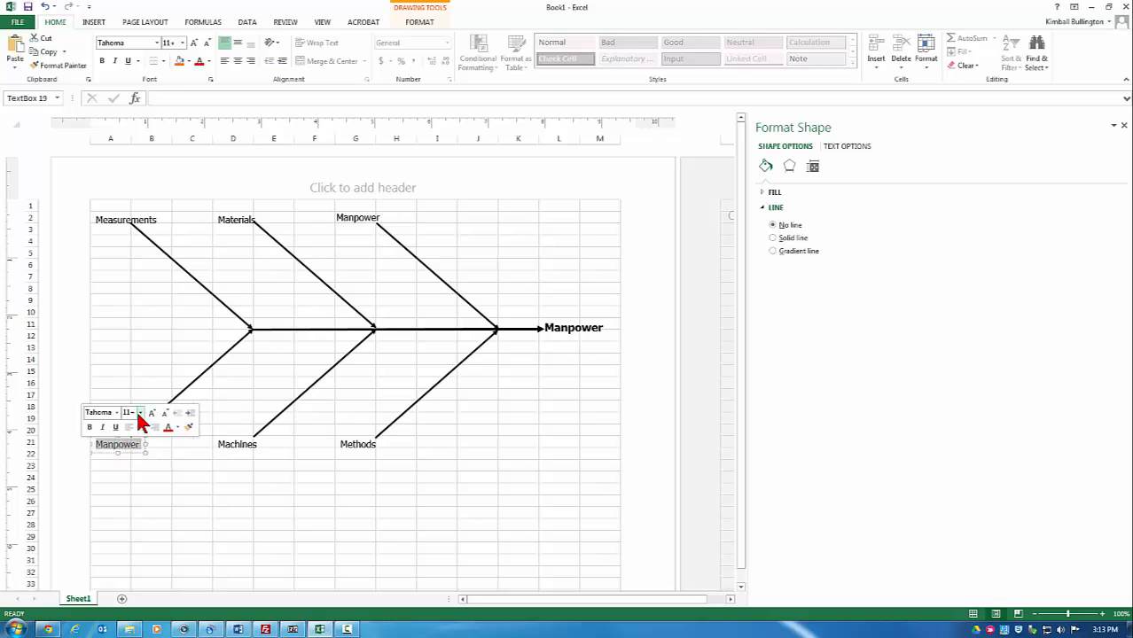
left_click(139, 414)
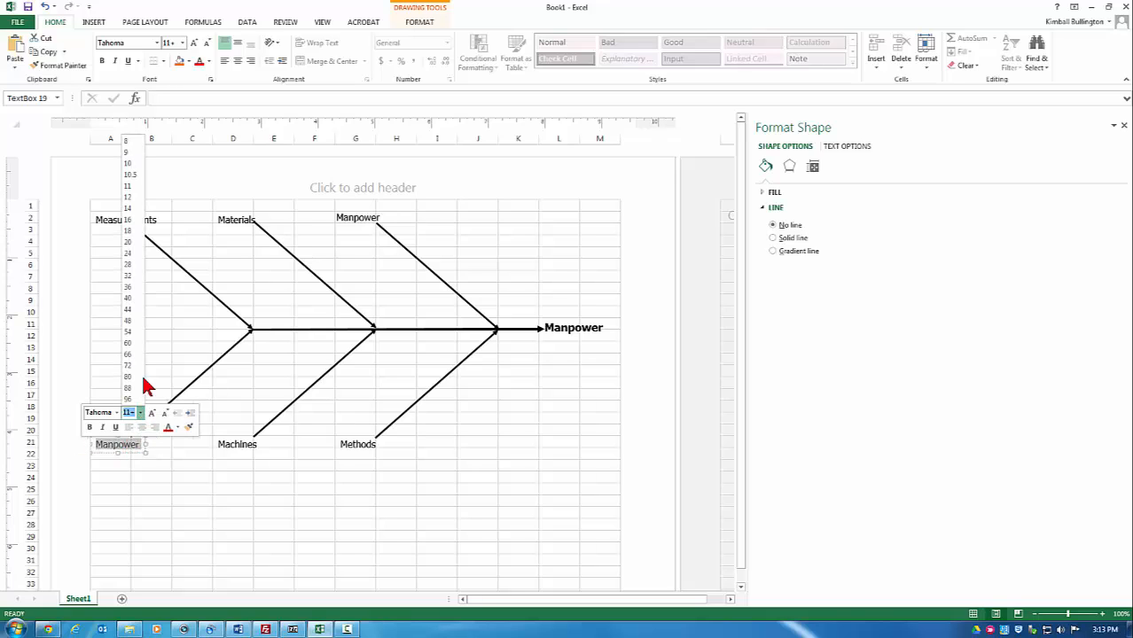
left_click(131, 196)
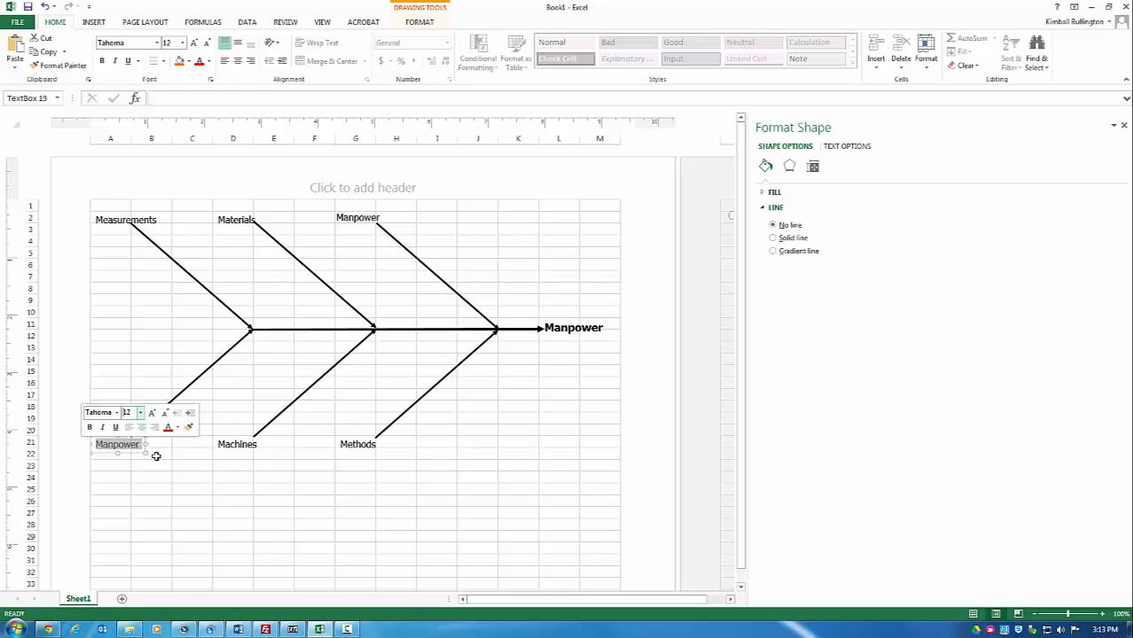
left_click(156, 456)
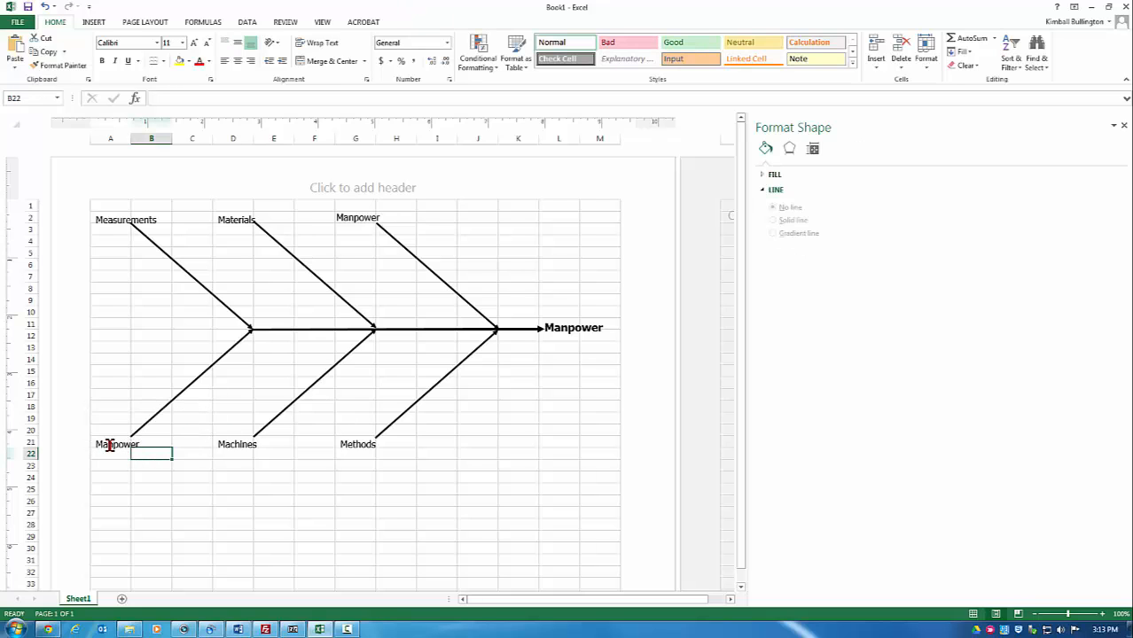
Step: Replace the bottom-left label text with 'Mother Nature'
double_click(109, 446)
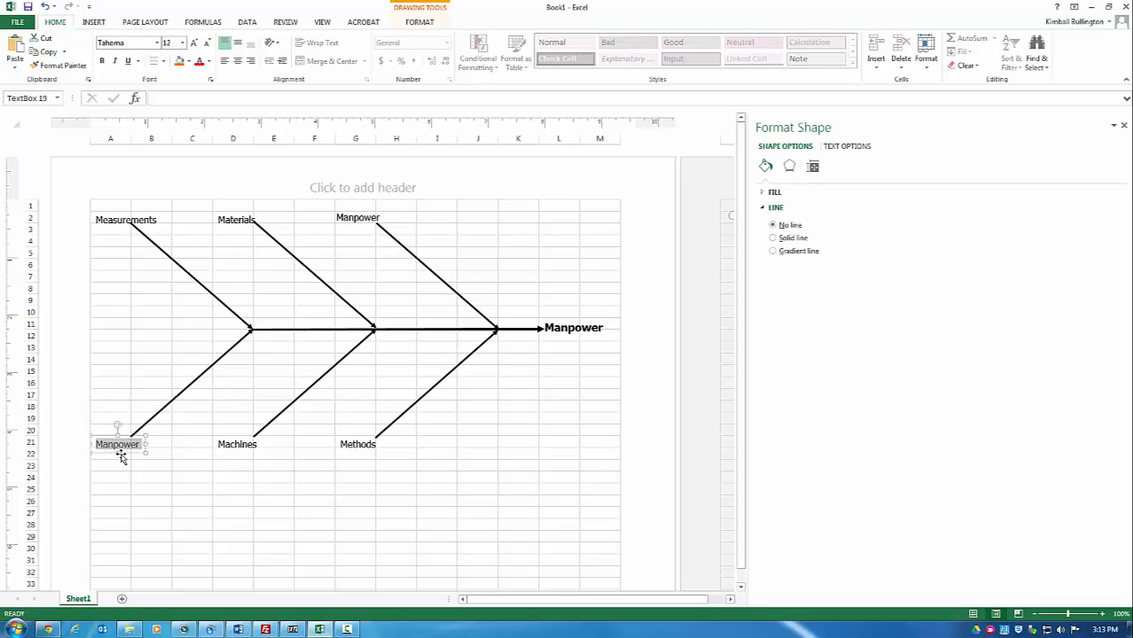
type("Mother Nat")
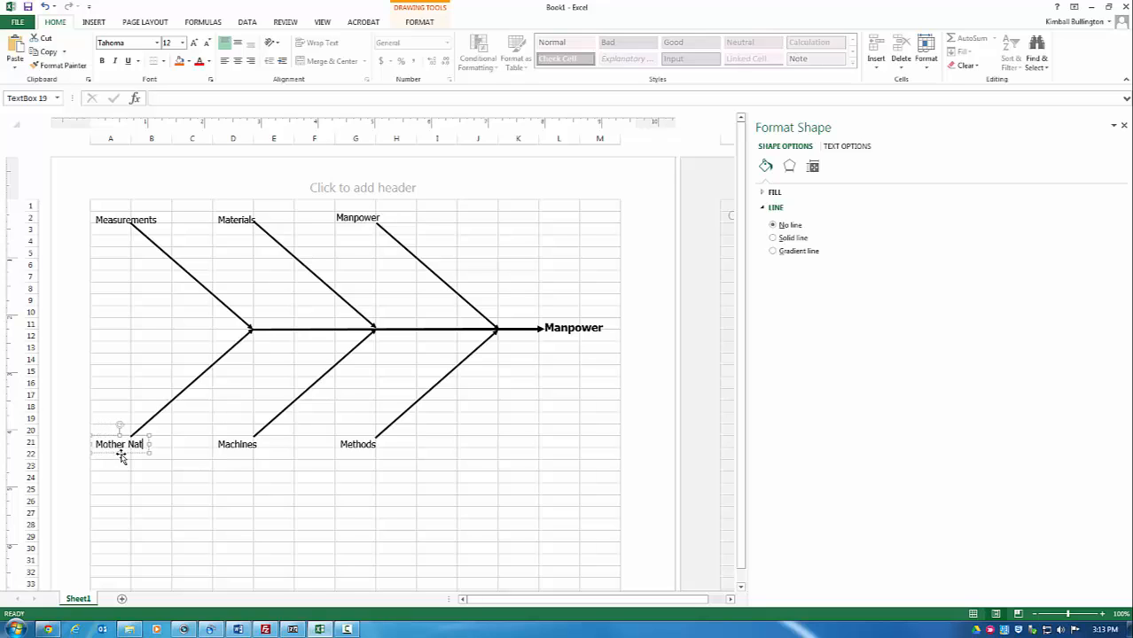
type("ure")
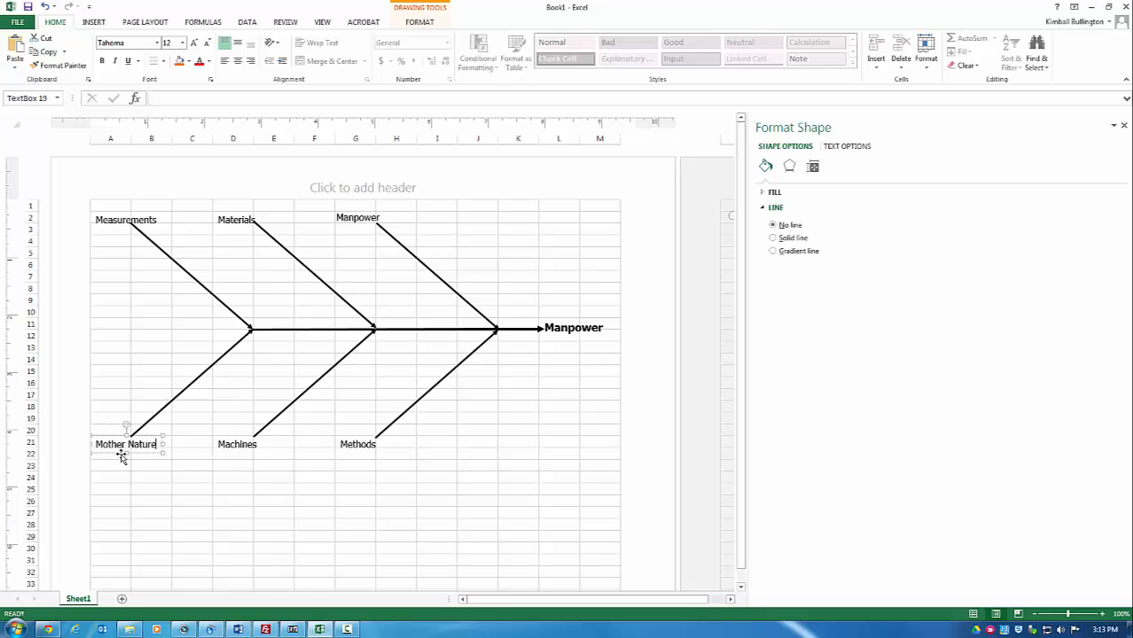
left_click(270, 381)
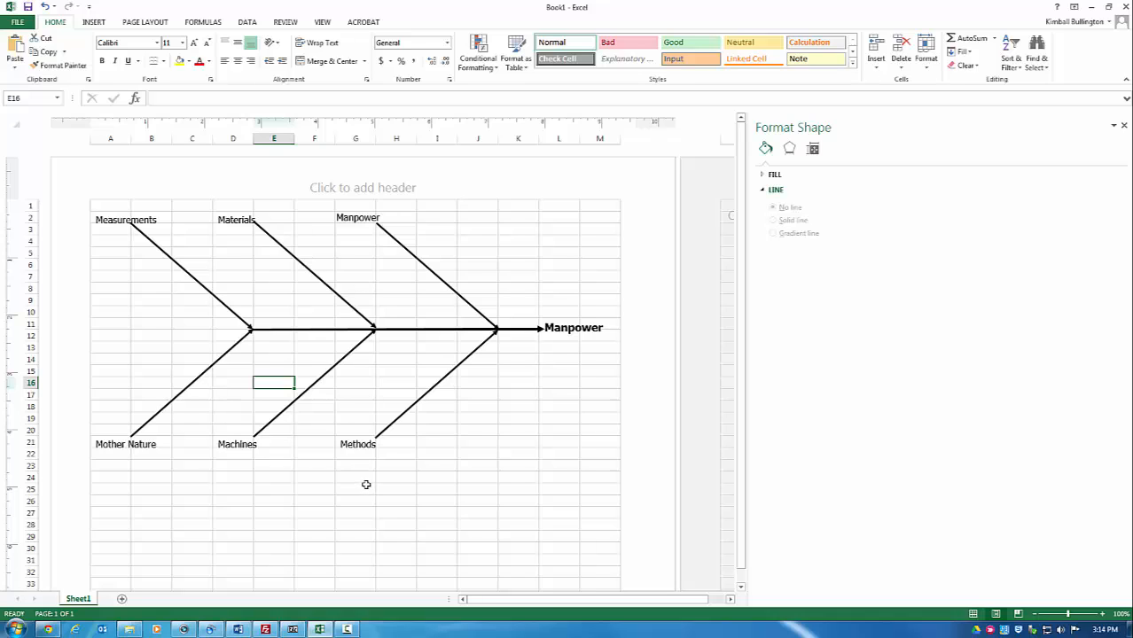
Step: Retype Mother Nature as Environment, top-right Manpower as People, and Methods as Processes
double_click(125, 450)
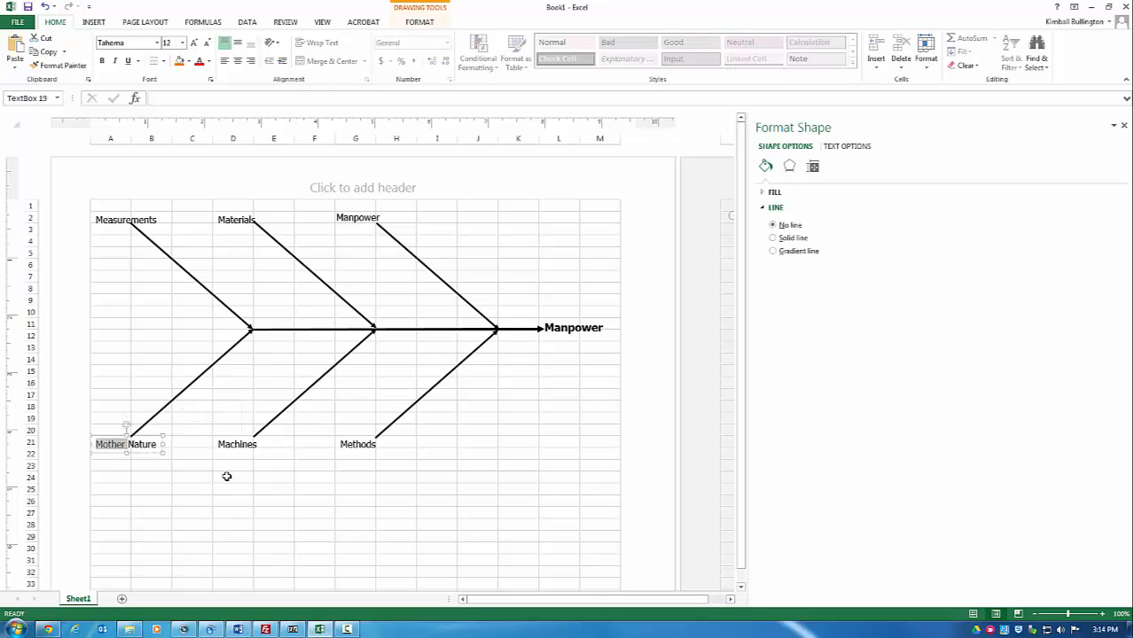
type("Environment")
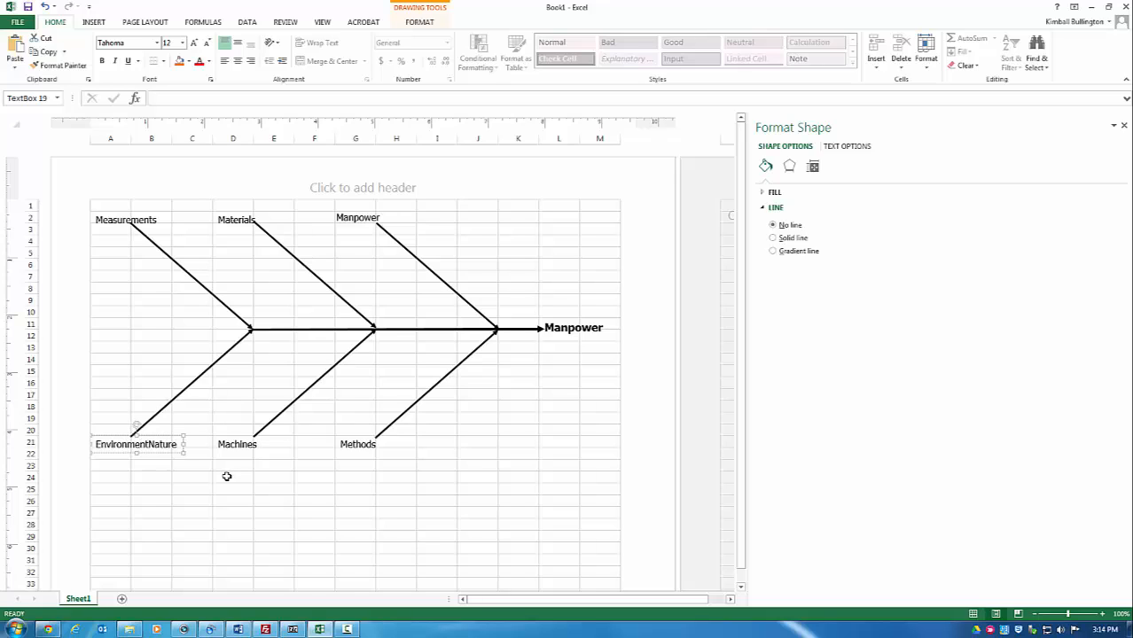
key("Delete")
key("Delete")
key("Delete")
key("Delete")
key("Delete")
key("Delete")
double_click(361, 219)
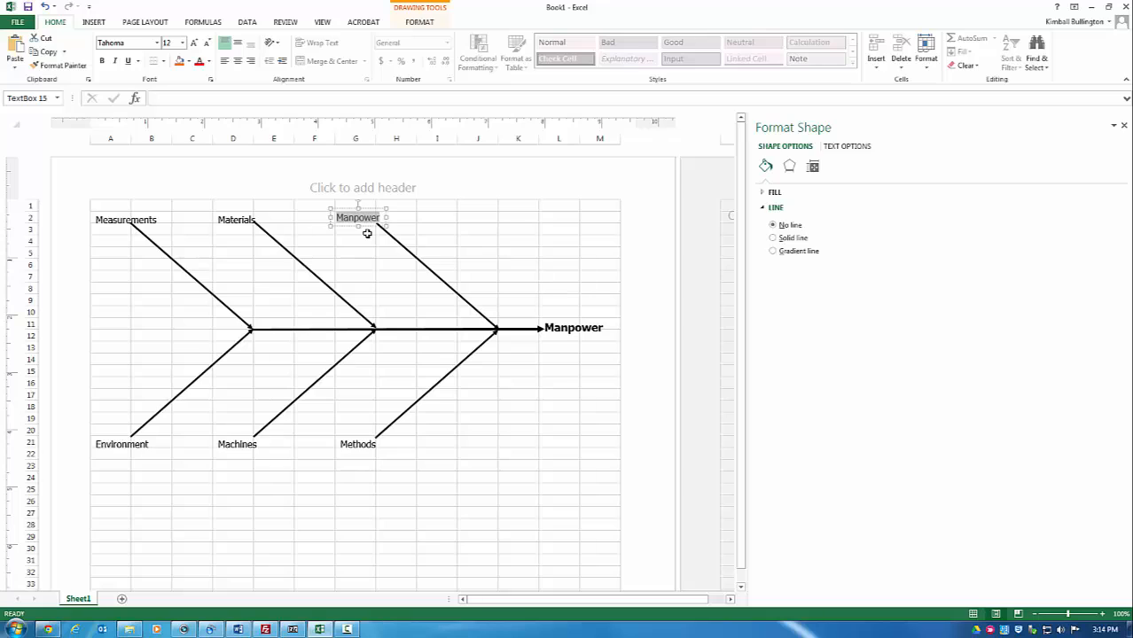
key("BackSpace")
type("People")
double_click(360, 441)
type("P")
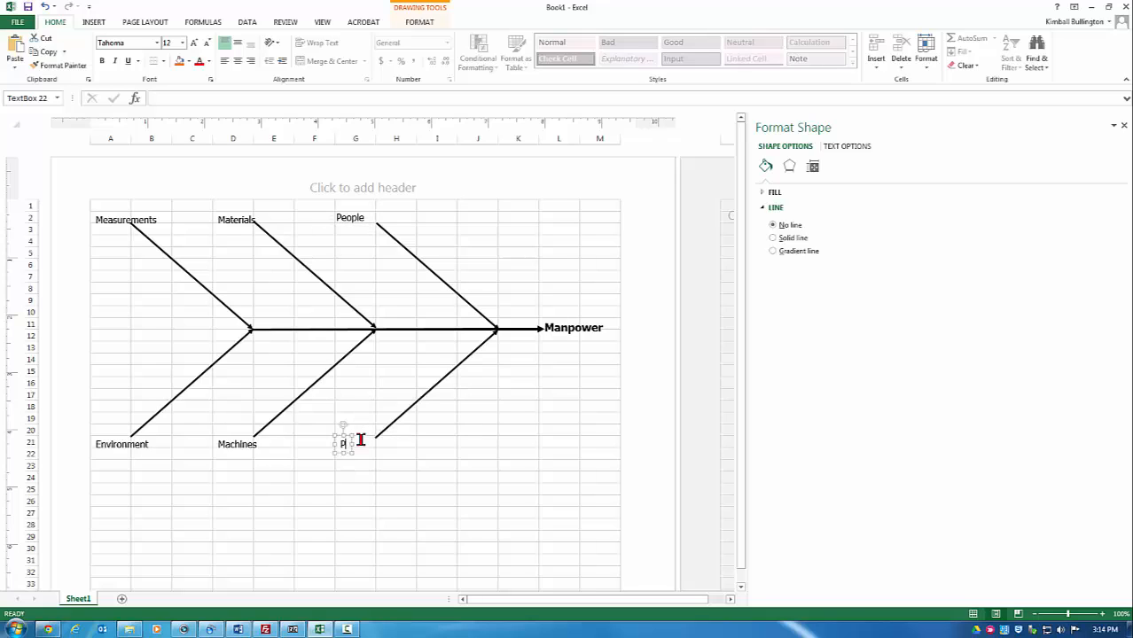
type("rocesses")
Step: Draw a short horizontal straight line near row 6, left of the People bone
left_click(96, 22)
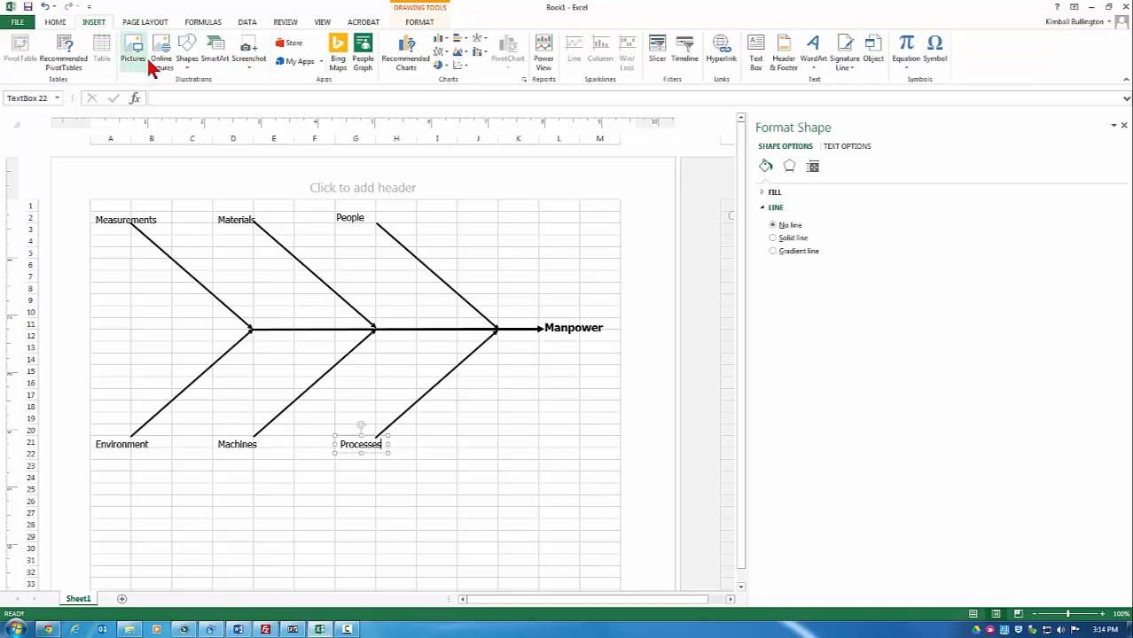
left_click(186, 52)
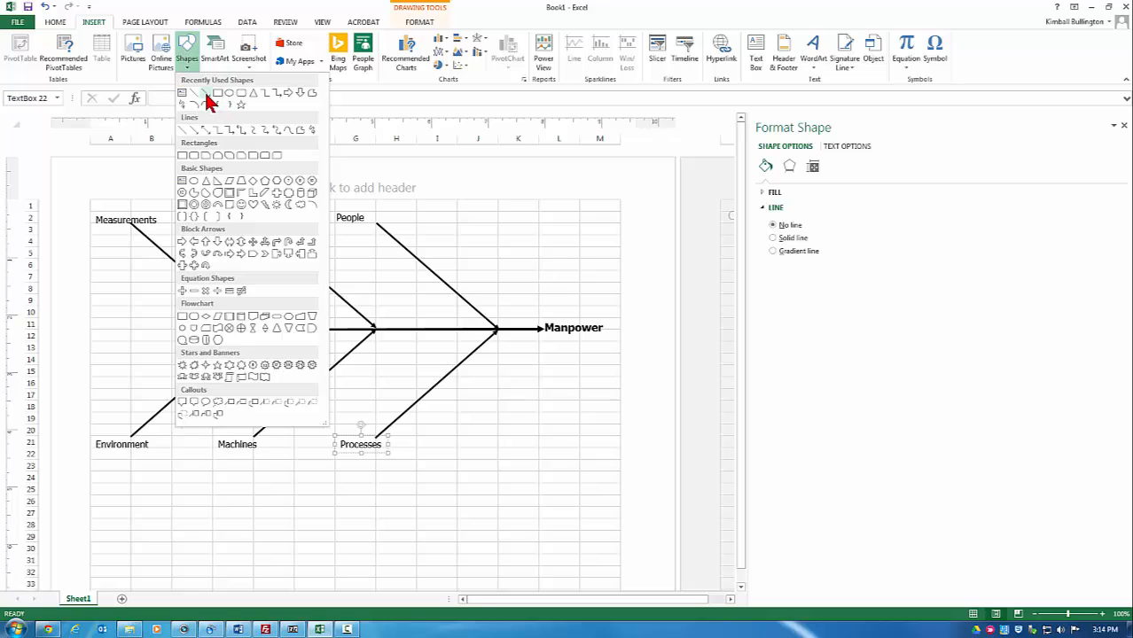
left_click(206, 94)
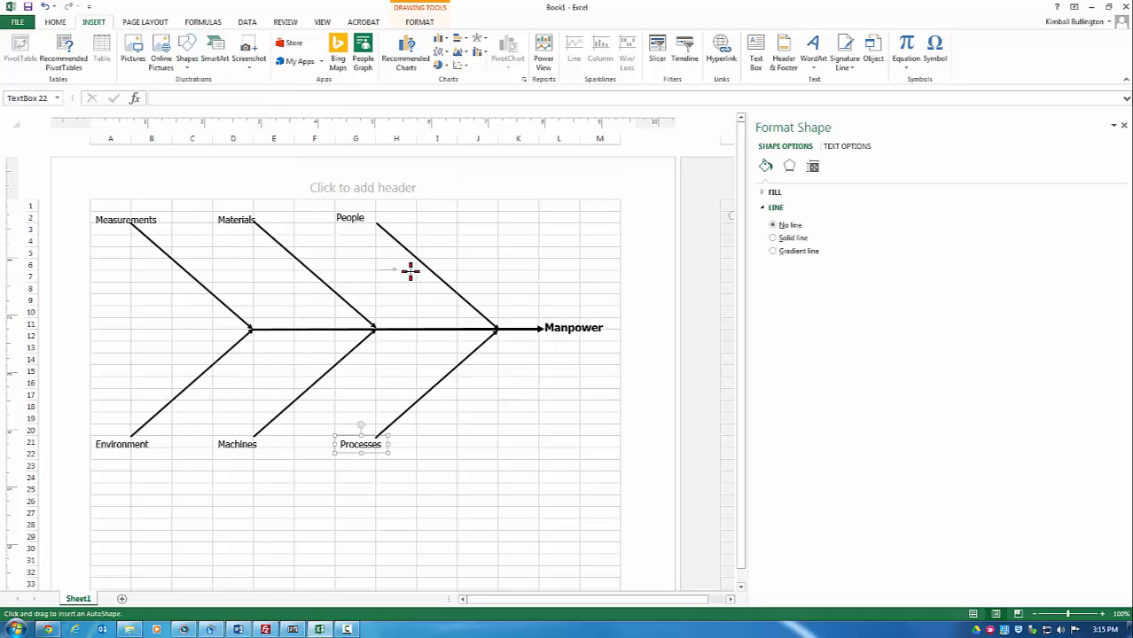
left_click_drag(433, 269, 432, 270)
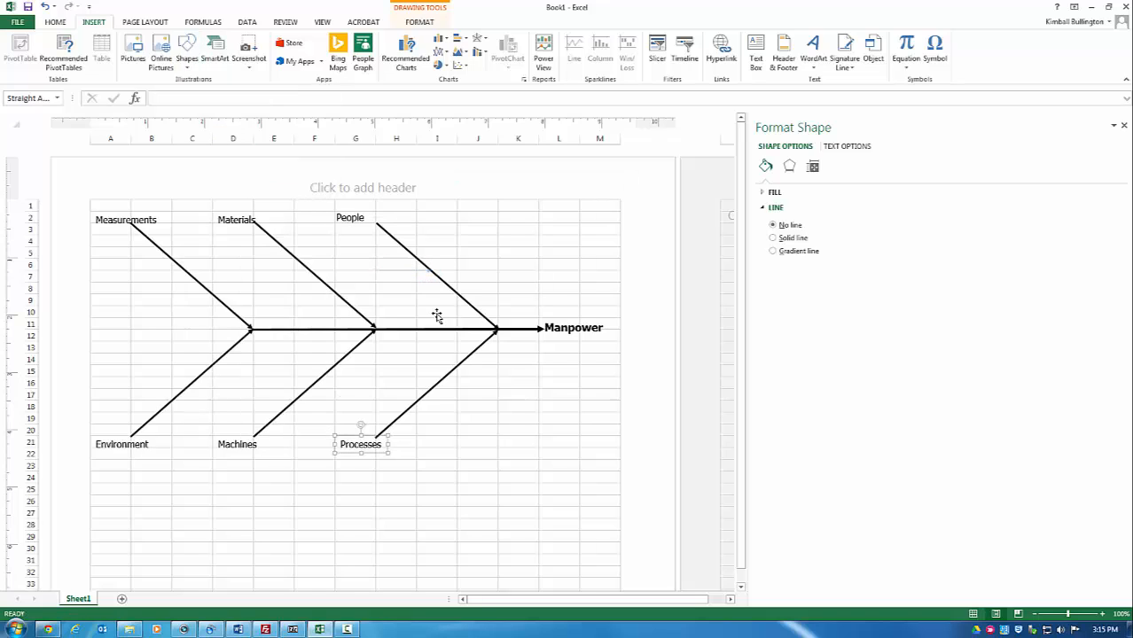